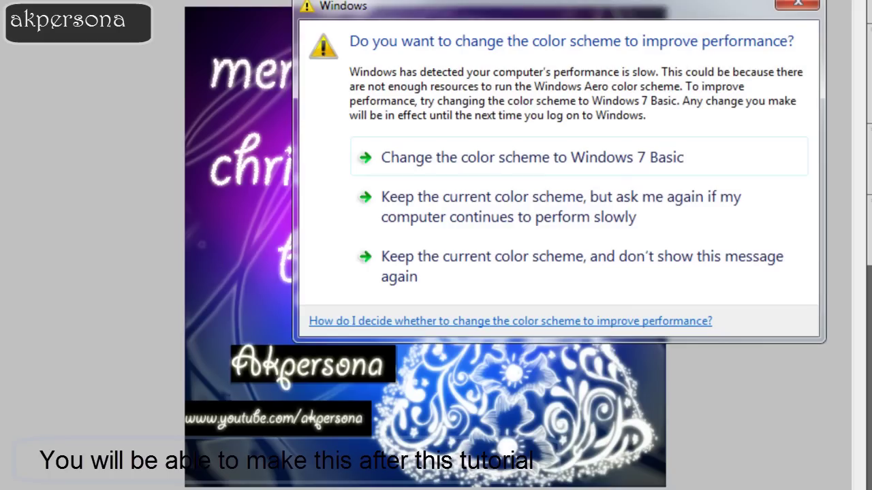
Dismiss the Windows colour-scheme prompt and bring up Photoshop's File menu
left_click(795, 5)
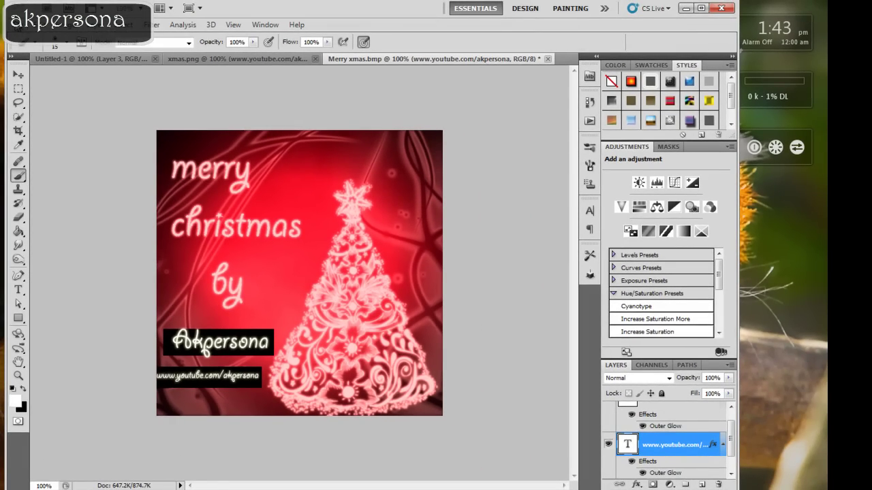
key("alt+f")
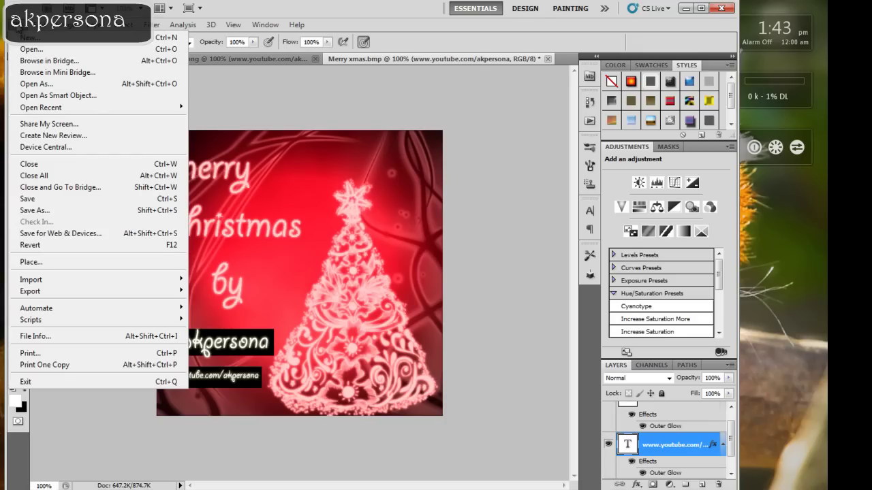
Create a new blank white 500 × 500 pixel document, Untitled-2
key("Return")
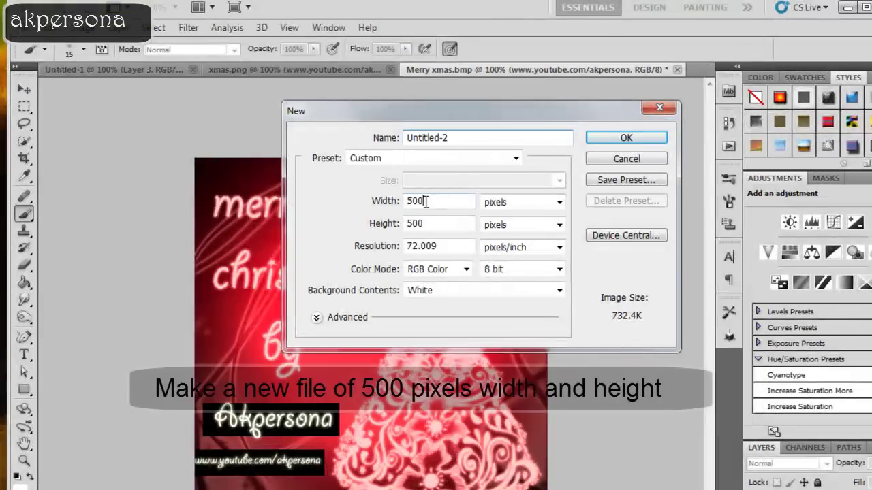
left_click_drag(436, 223, 412, 224)
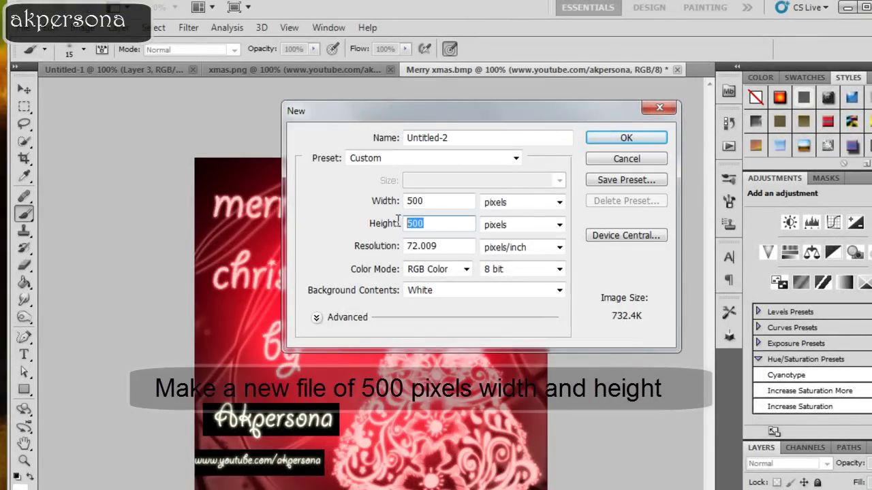
left_click(611, 139)
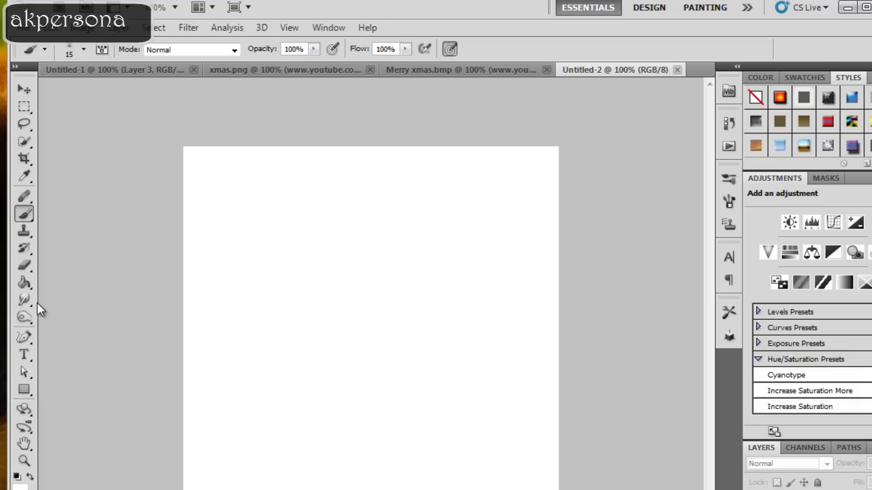
Fill the new document's background with black using the Paint Bucket, then add empty Layer 1
left_click(24, 283)
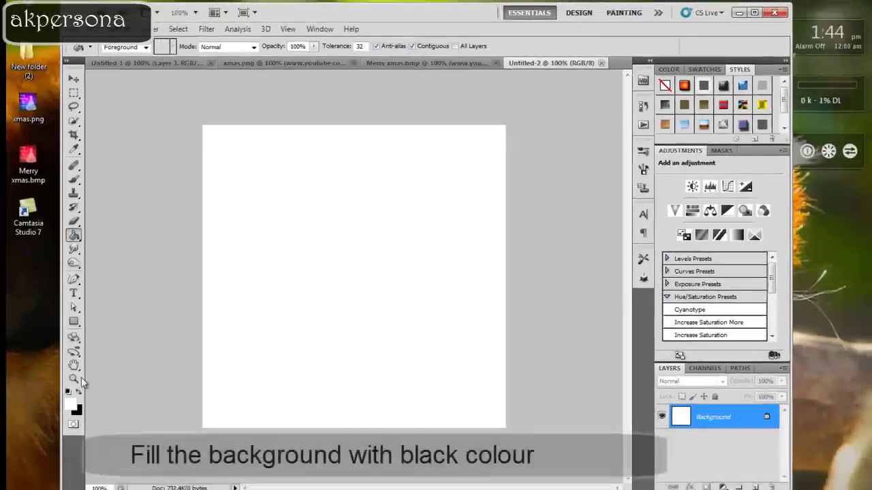
left_click(81, 386)
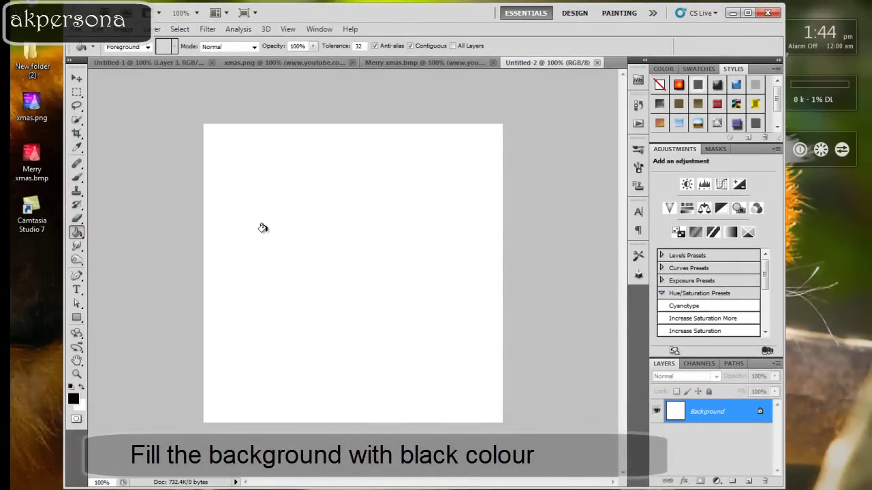
left_click(264, 229)
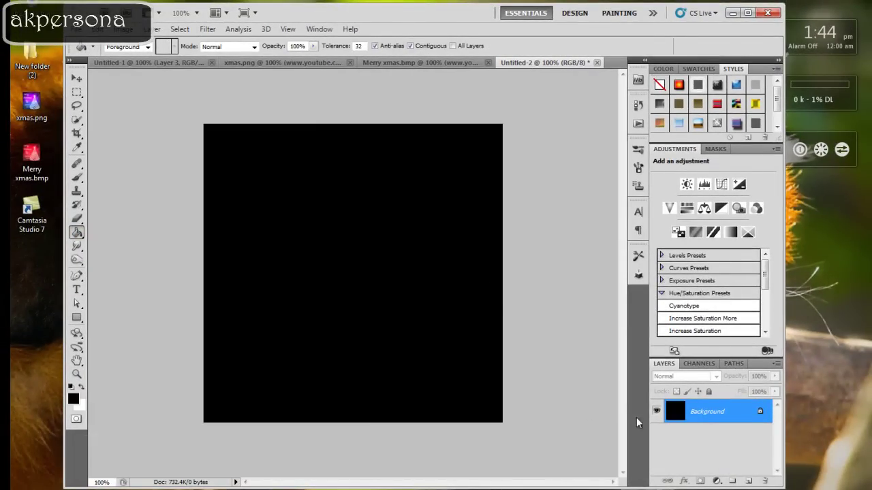
left_click(749, 481)
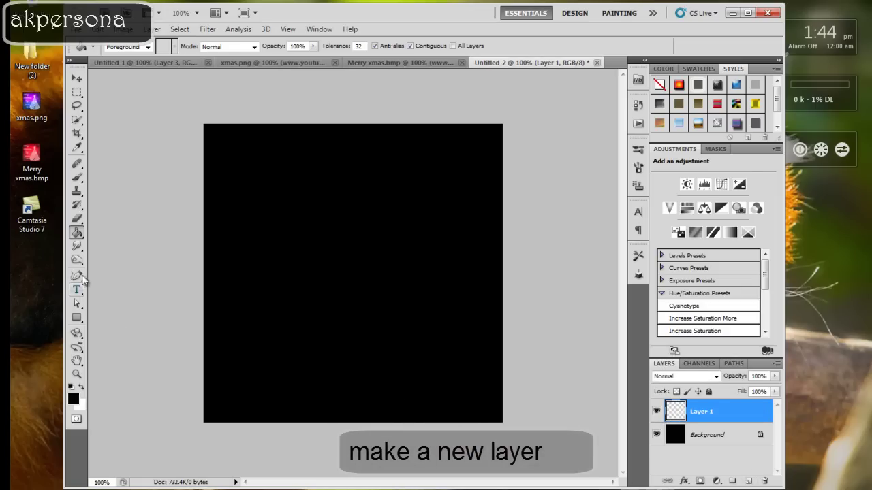
Select the Brush tool and set the foreground colour to pure red
left_click(76, 177)
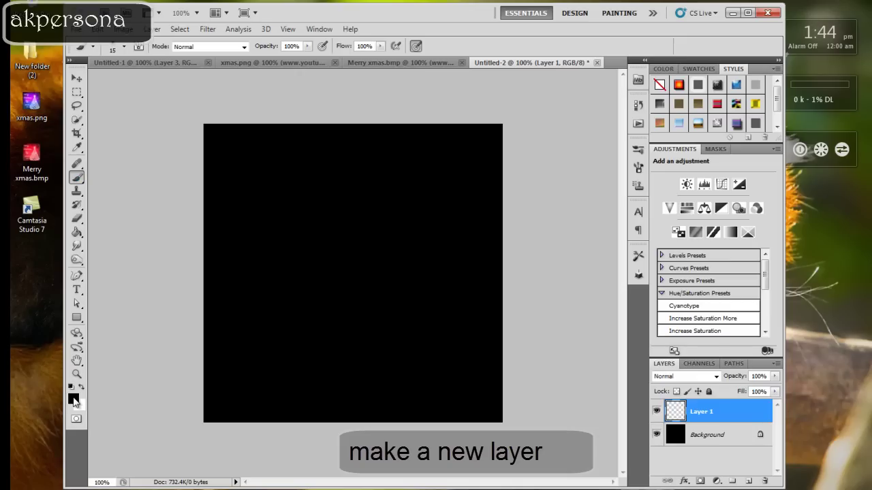
left_click(74, 400)
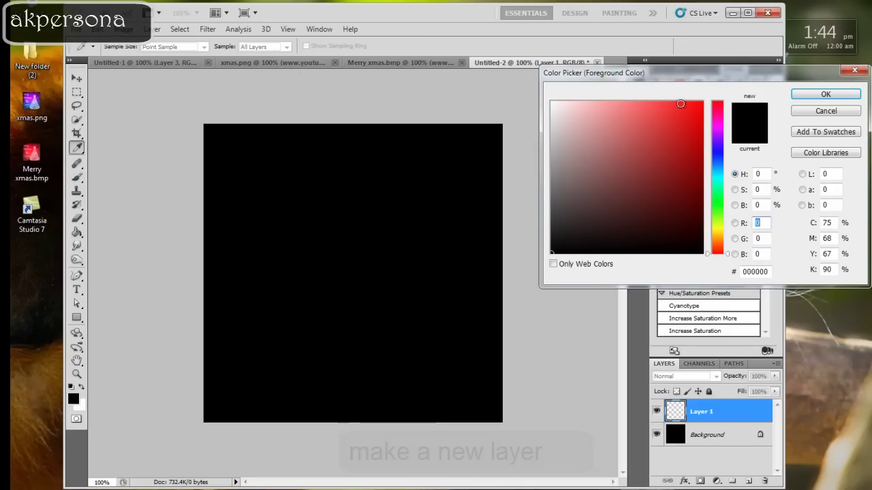
left_click(700, 104)
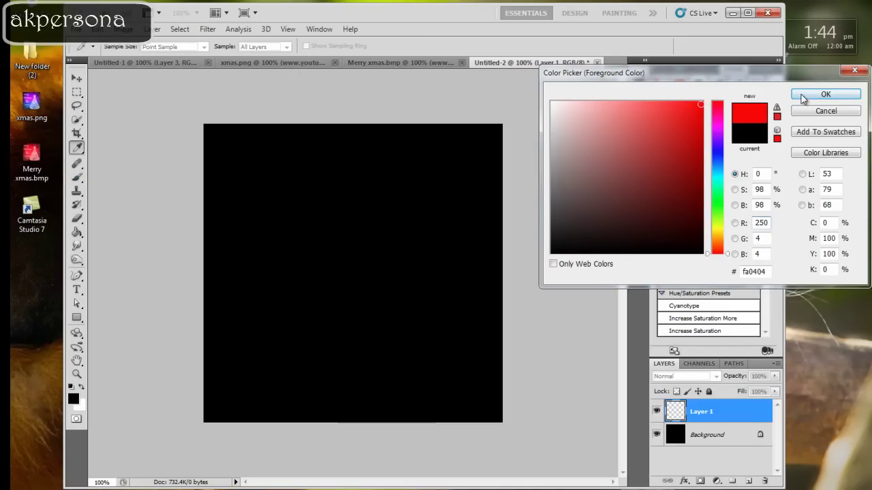
left_click(703, 101)
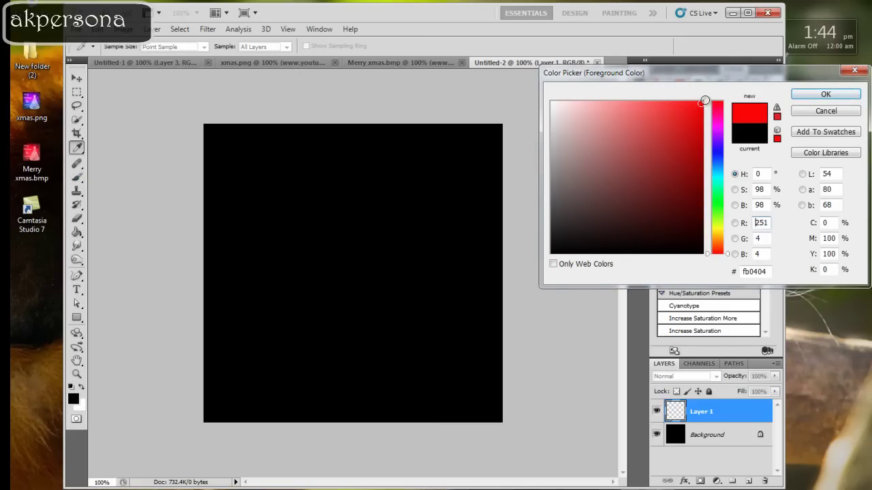
left_click(813, 100)
key("b")
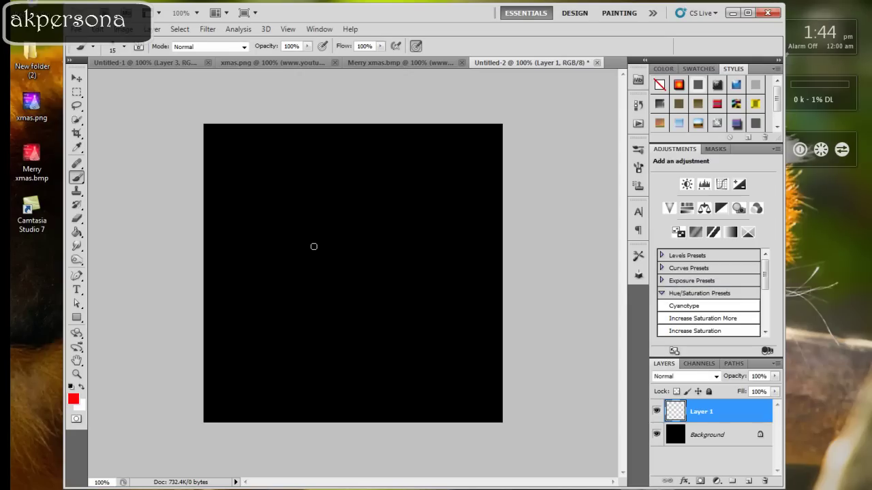
Paint a soft red spot at the canvas centre with a 500 px, 0% hardness brush
key("bracketright")
key("bracketright")
key("bracketright")
key("bracketright")
key("bracketright")
key("bracketright")
key("bracketright")
key("bracketright")
key("bracketright")
key("bracketright")
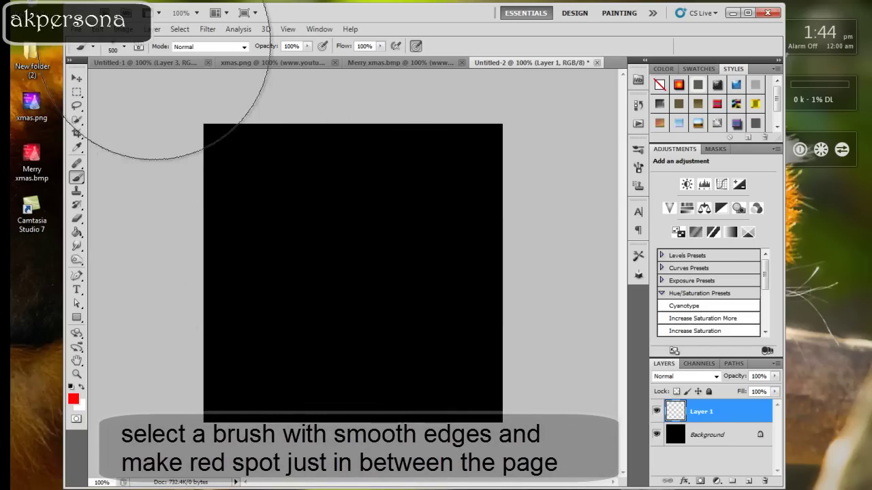
left_click(125, 47)
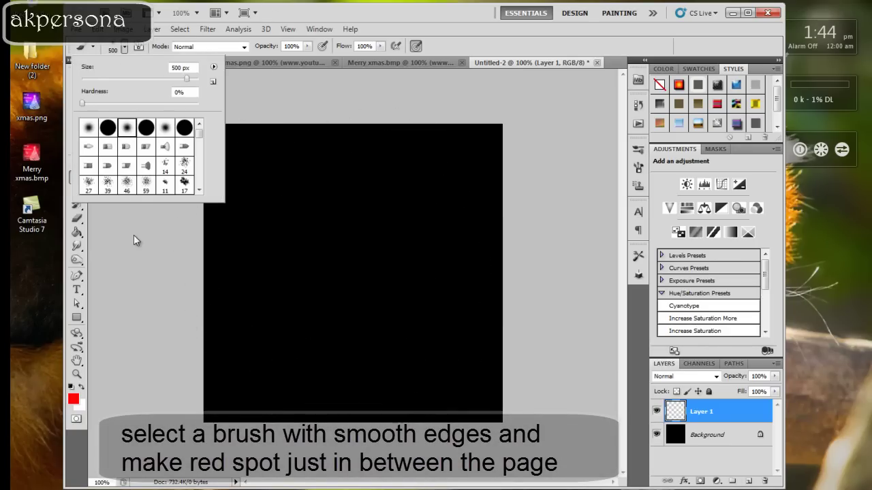
left_click(126, 49)
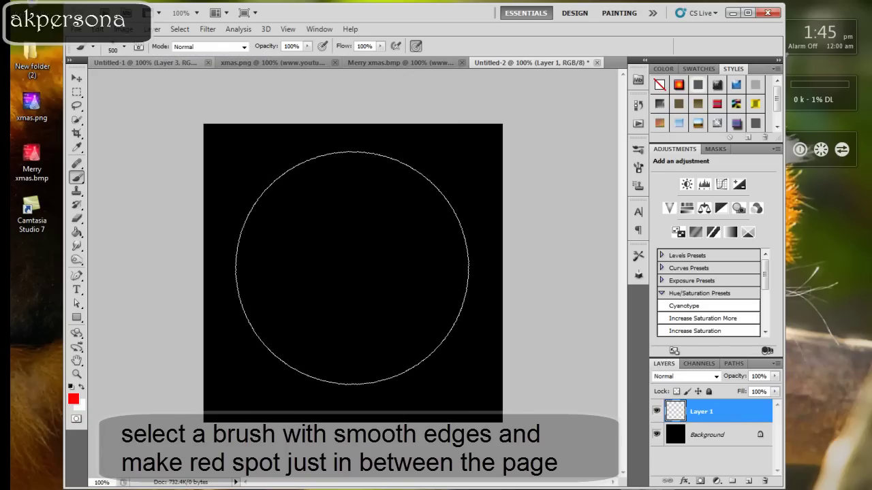
left_click(352, 268)
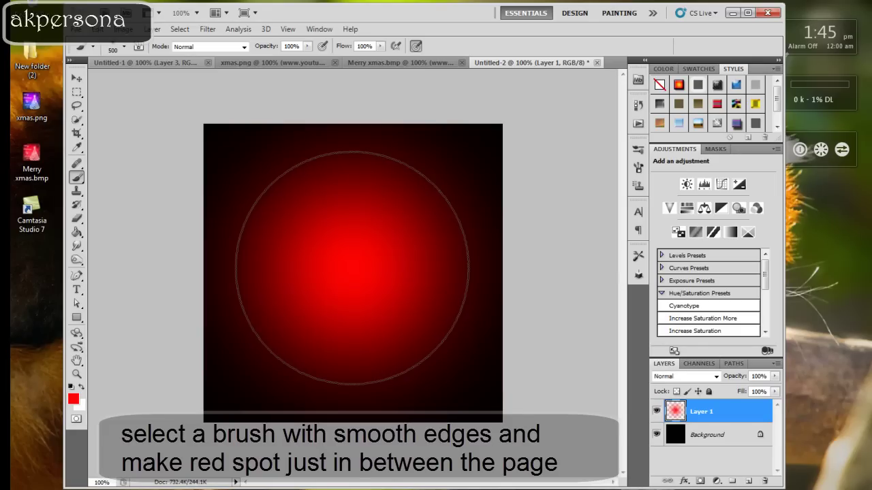
Turn on a linear 90° Gradient Overlay in Layer 1's Blending Options and open its Gradient Editor
right_click(704, 415)
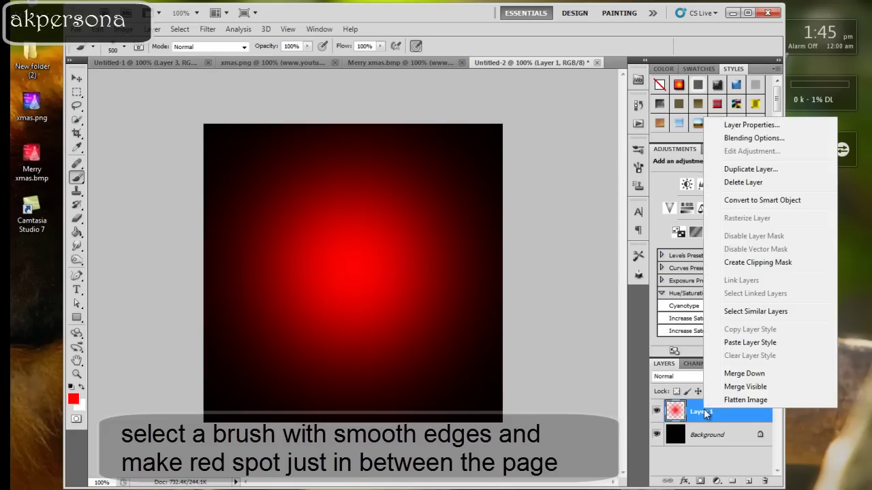
left_click(725, 139)
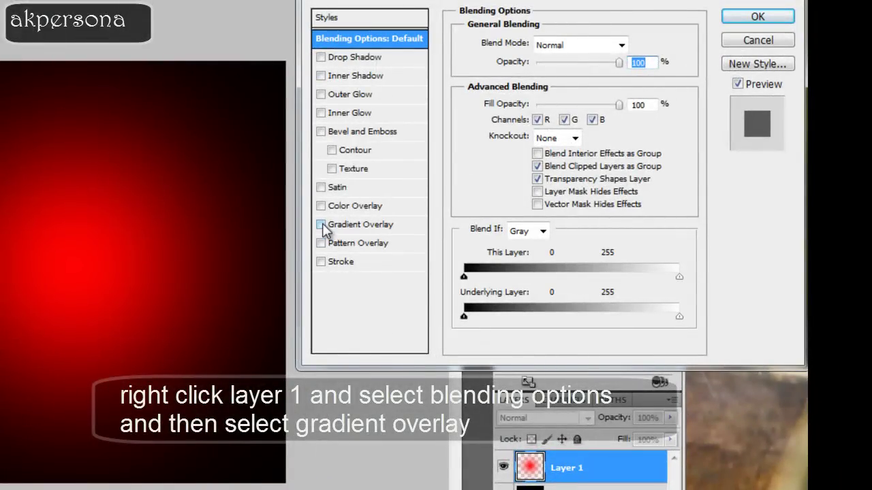
left_click(321, 225)
left_click(356, 226)
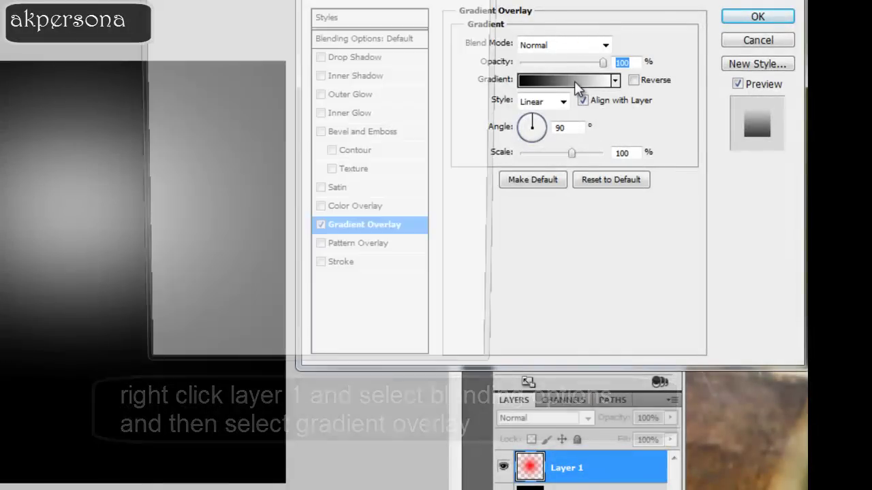
left_click(574, 81)
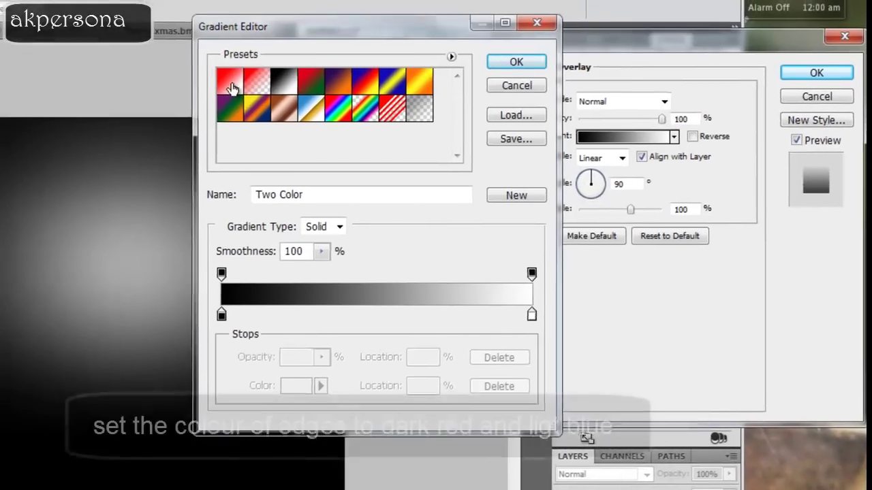
Set Layer 1's gradient overlay to run from red to light purple 7c5ff9 and apply it
left_click(230, 83)
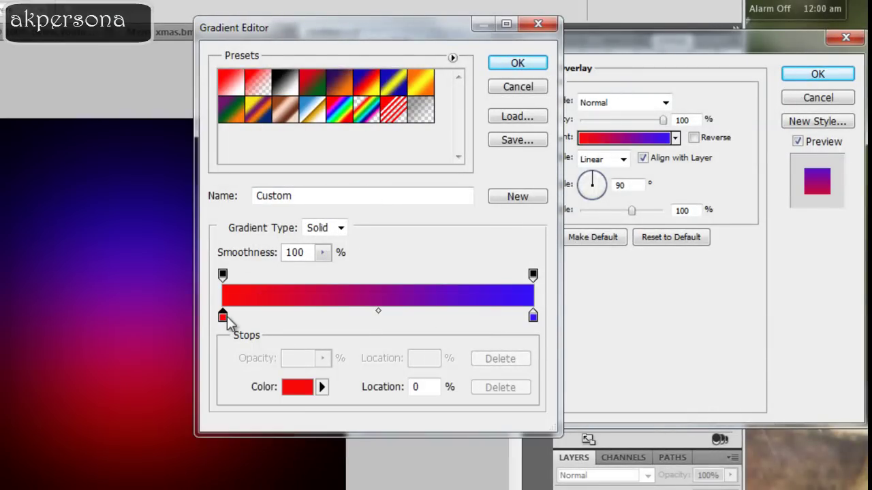
left_click_drag(225, 318, 300, 326)
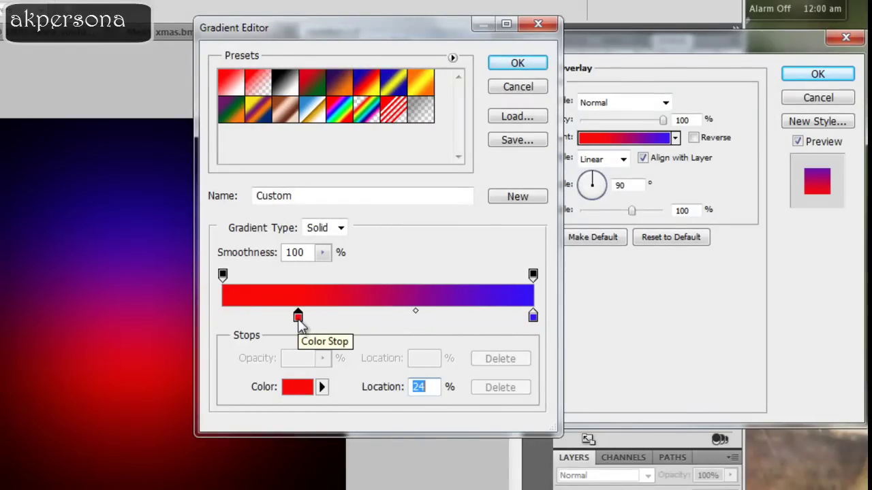
left_click(533, 317)
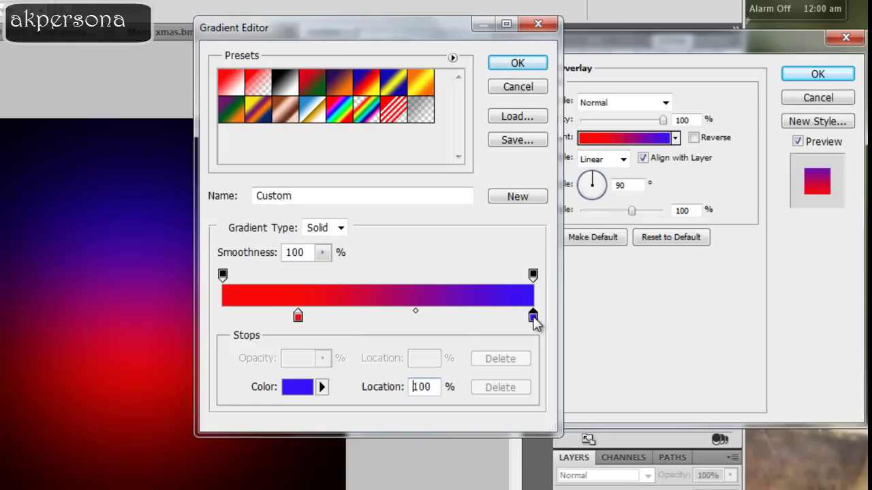
double_click(533, 317)
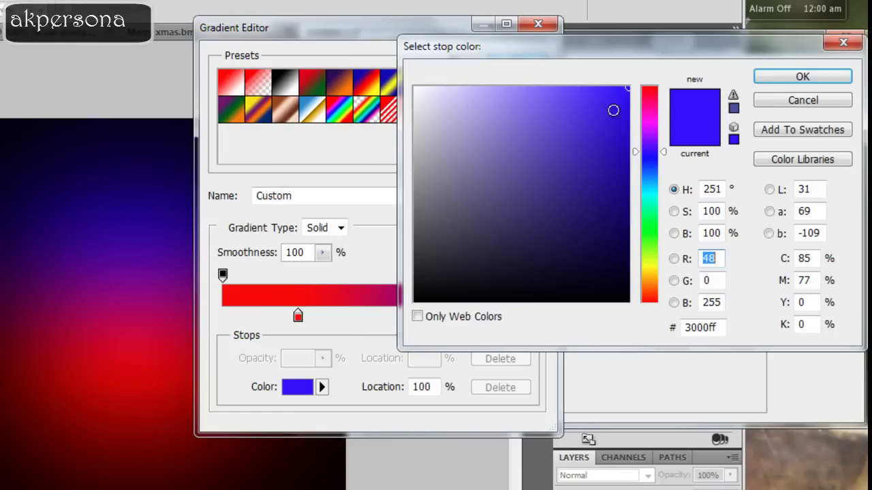
left_click(541, 93)
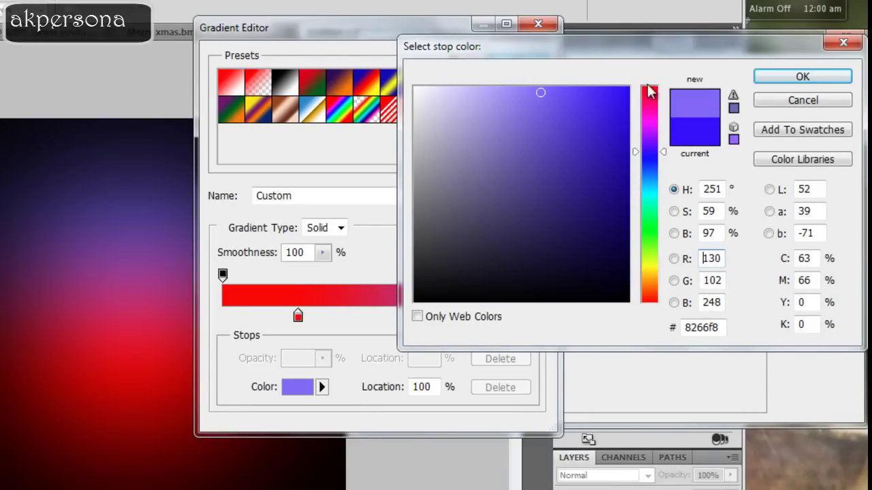
left_click(547, 91)
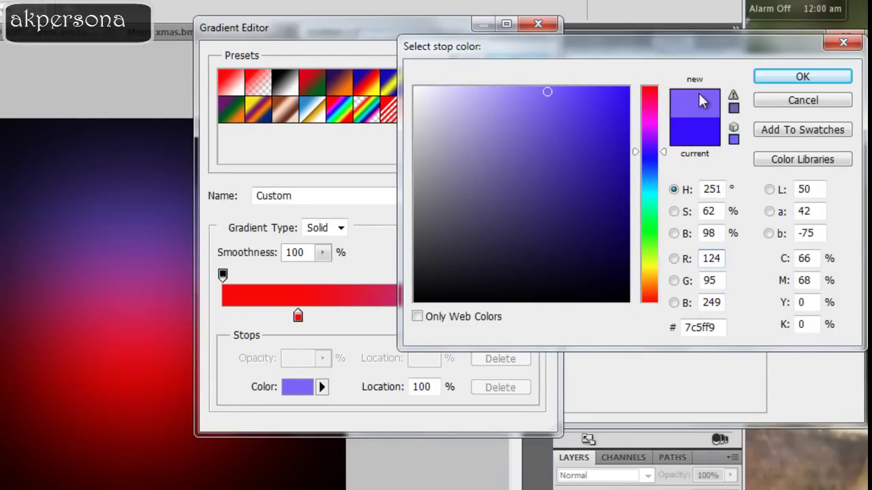
left_click(764, 80)
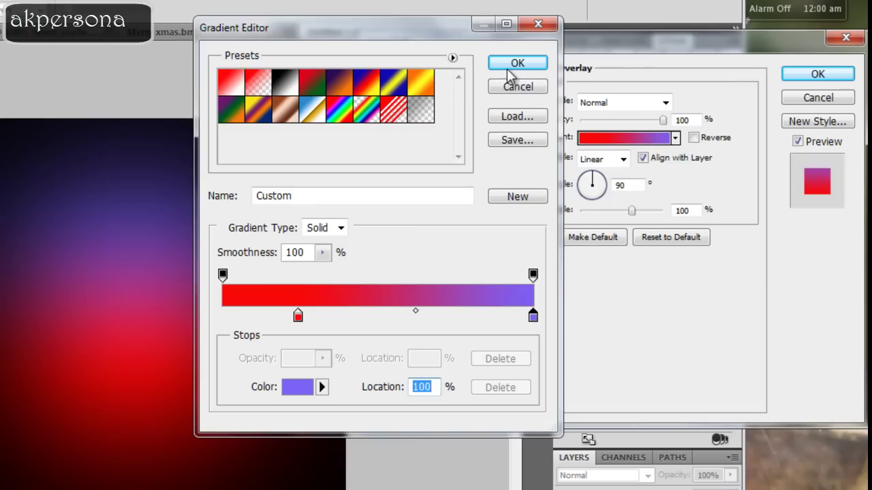
left_click(508, 66)
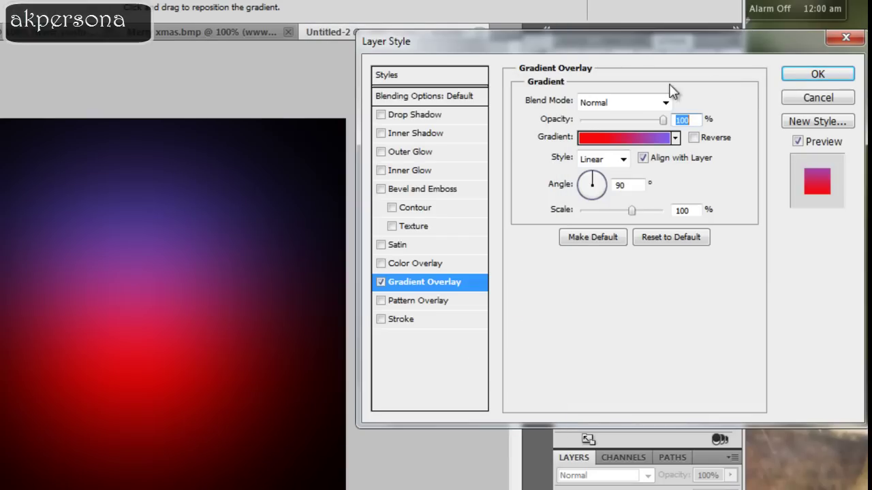
left_click(787, 73)
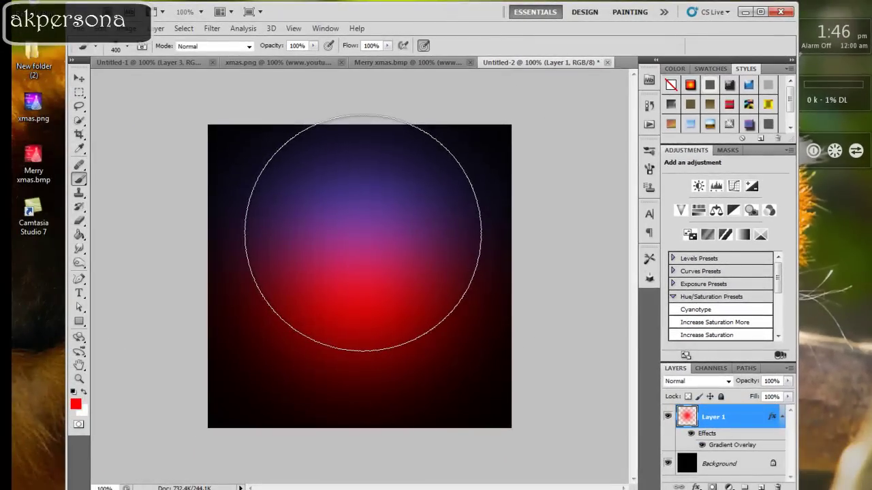
Shrink the brush to 70 px and add an empty Layer 2 above Layer 1
key("bracketleft")
key("bracketleft")
key("bracketleft")
key("bracketleft")
key("bracketleft")
key("bracketleft")
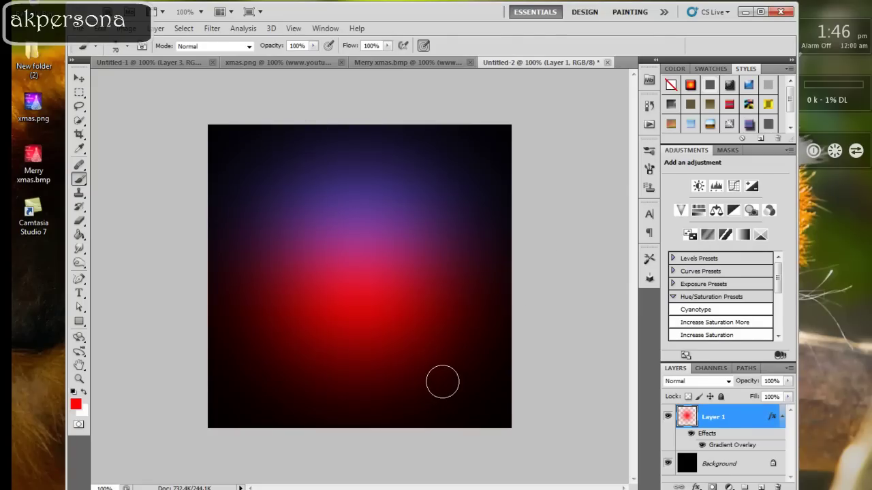
left_click(761, 486)
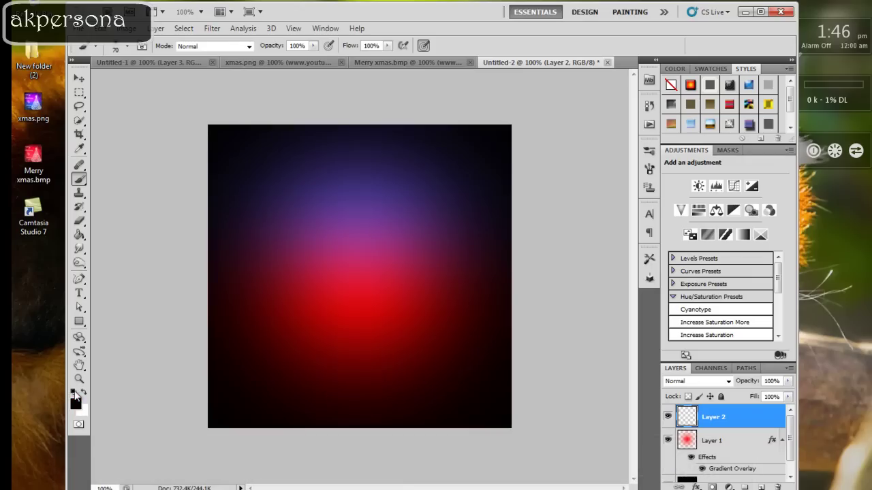
Render clouds on Layer 2, blend it in Overlay mode, and add empty Layer 3
left_click(212, 28)
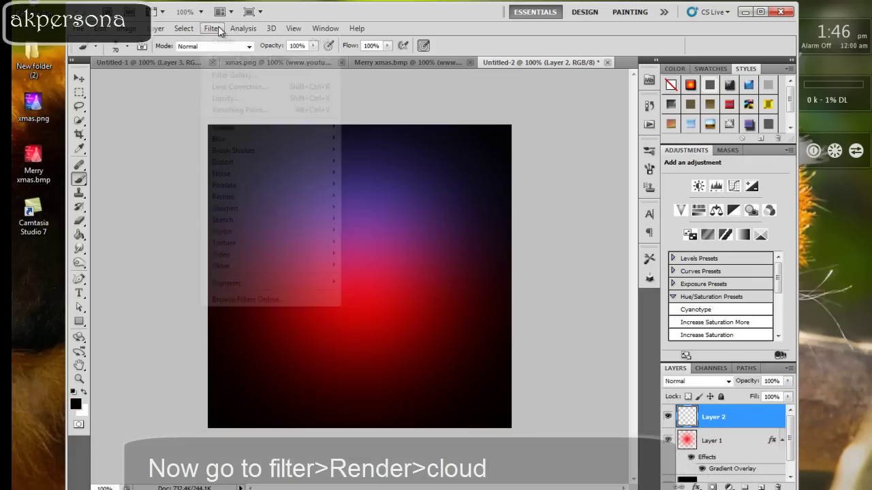
left_click(222, 42)
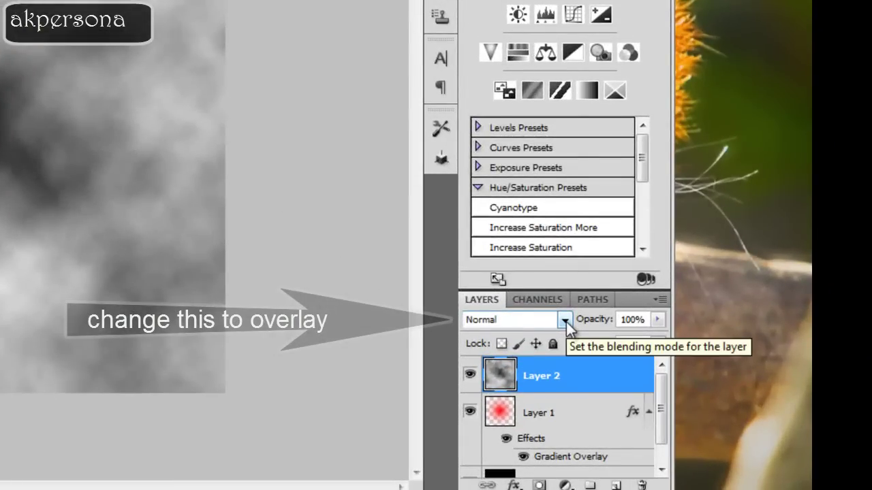
left_click(565, 321)
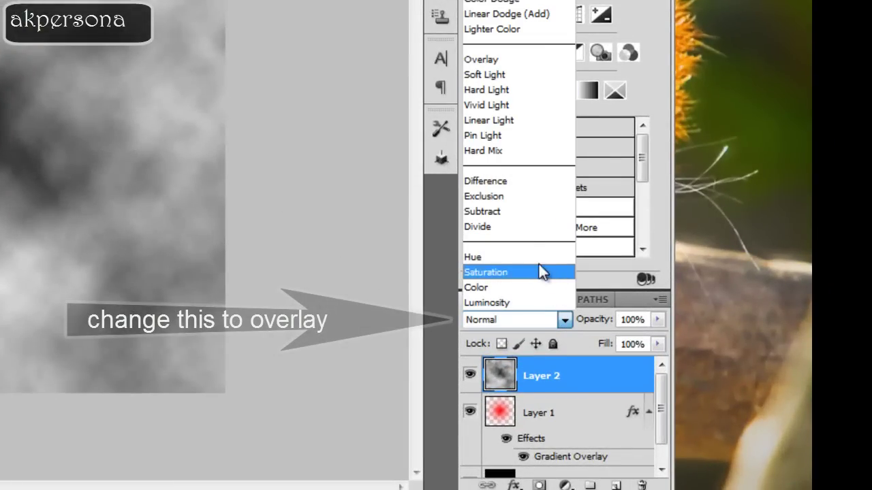
left_click(512, 62)
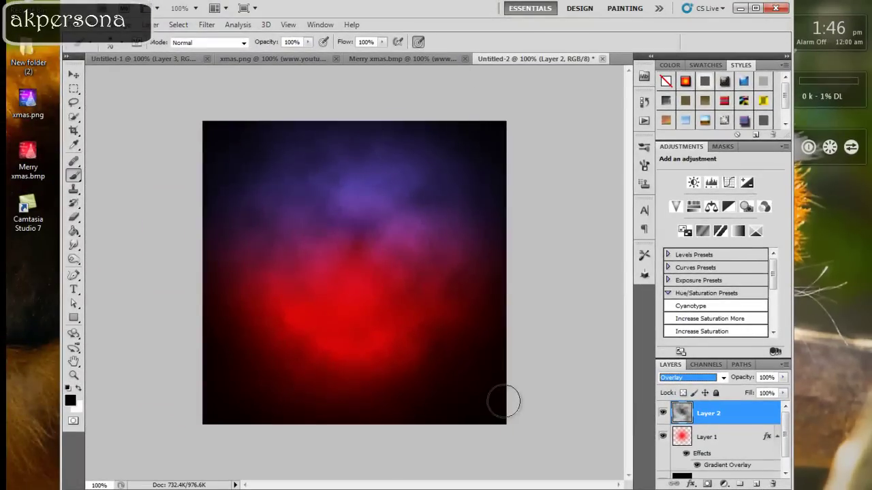
left_click(757, 483)
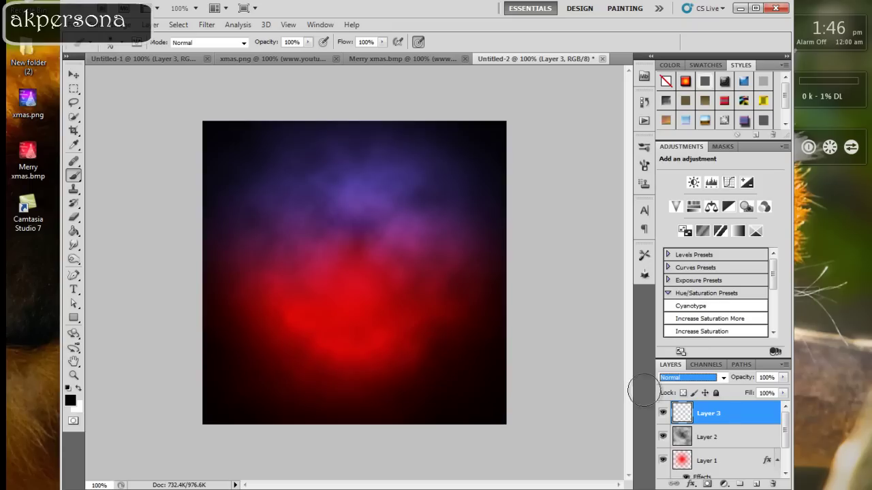
Choose the ornate Christmas tree brush at 162 px and stamp a small white tree
left_click(79, 180)
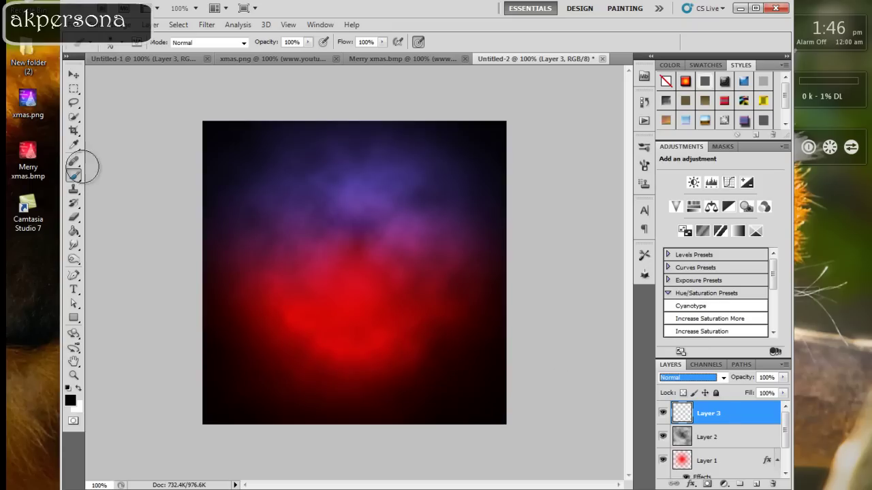
left_click(124, 45)
left_click_drag(198, 133, 199, 175)
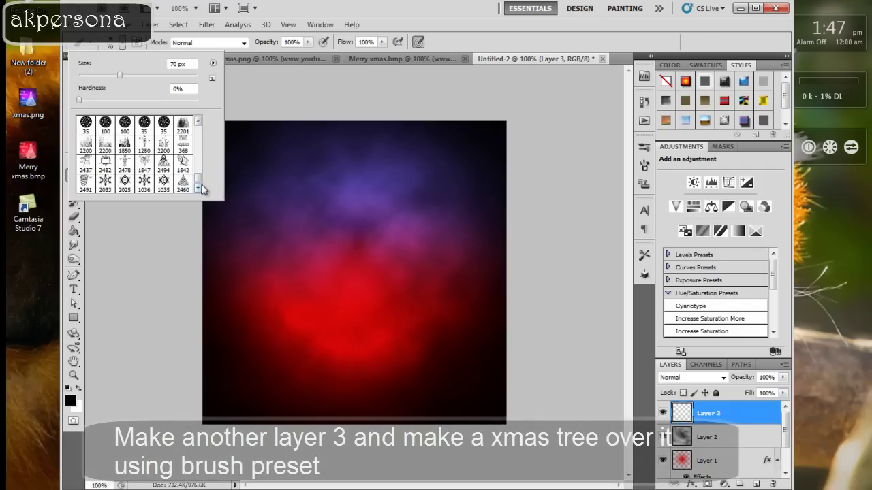
left_click(183, 184)
left_click(157, 76)
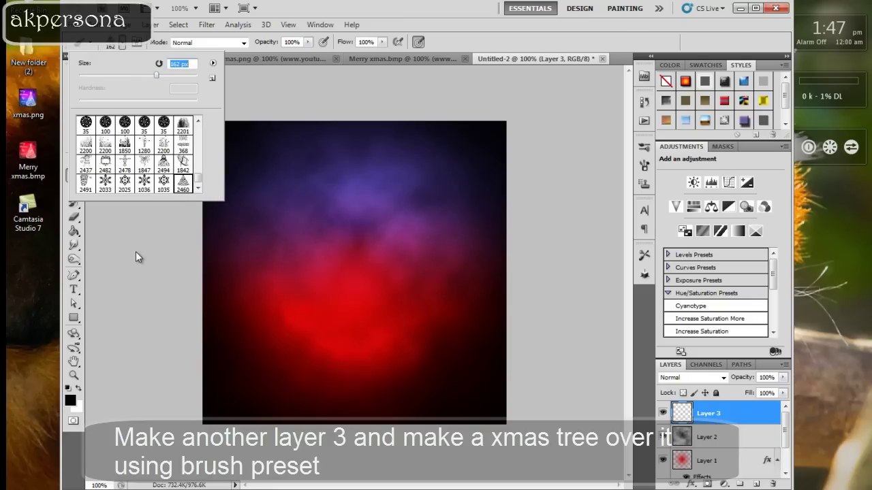
left_click(128, 255)
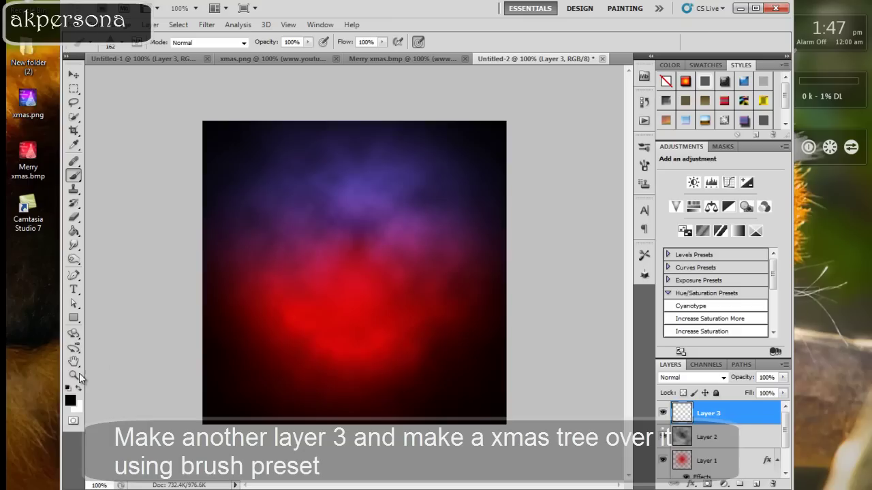
left_click(426, 322)
Resize the tree brush to about 400 px and stamp a large white tree at lower right
key("bracketleft")
key("bracketleft")
key("bracketright")
key("bracketright")
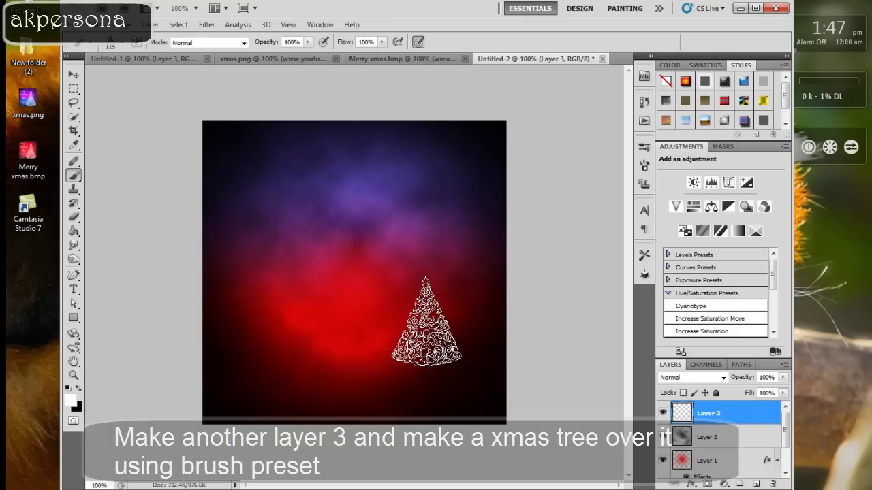
key("bracketright")
key("bracketright")
key("bracketright")
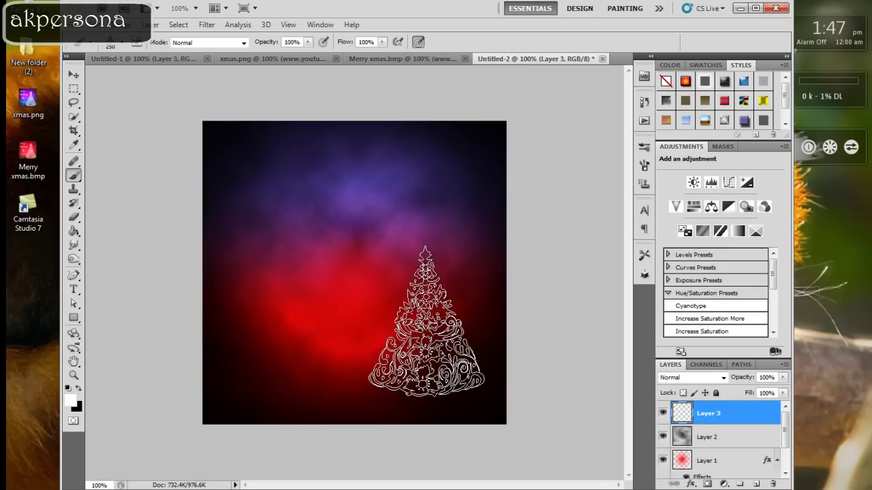
key("bracketright")
key("bracketright")
key("bracketright")
key("bracketright")
key("bracketright")
key("bracketright")
key("bracketleft")
key("bracketleft")
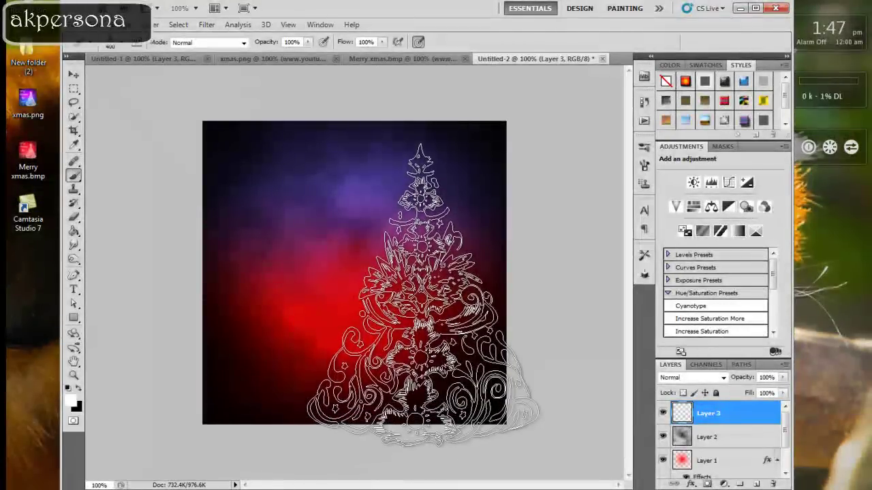
key("bracketleft")
key("bracketleft")
key("bracketleft")
key("bracketleft")
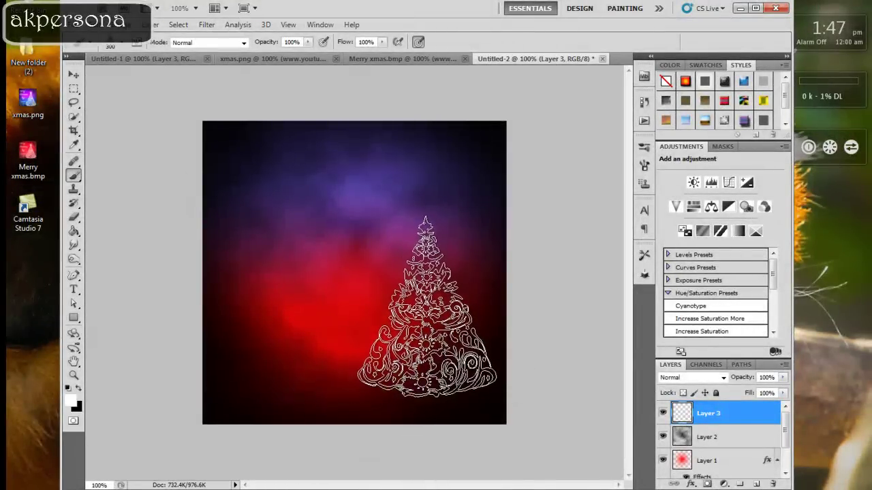
key("bracketright")
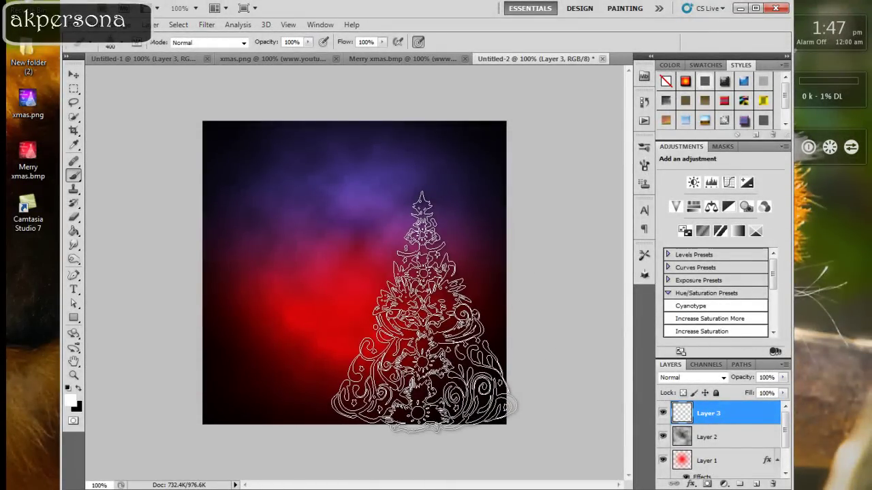
left_click(423, 313)
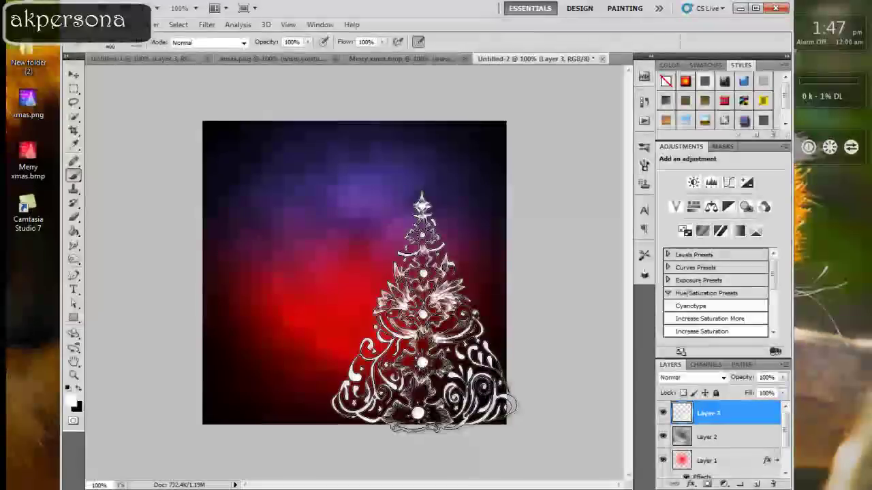
left_click(113, 45)
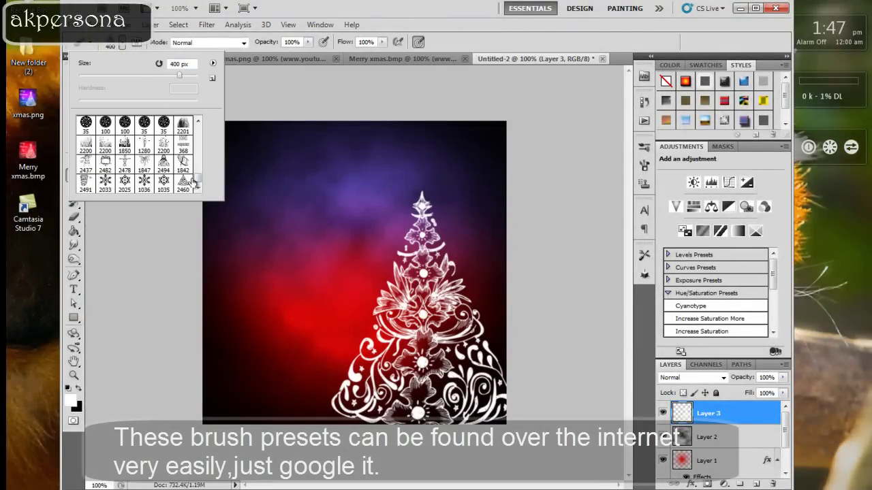
Choose the star brush, shrink it to about 70, and stamp a white star on the treetop
left_click_drag(196, 180, 199, 173)
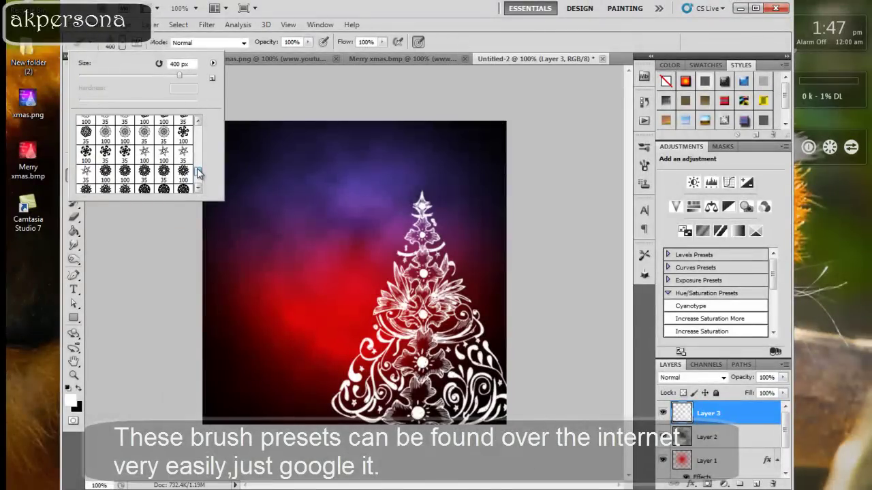
left_click(144, 151)
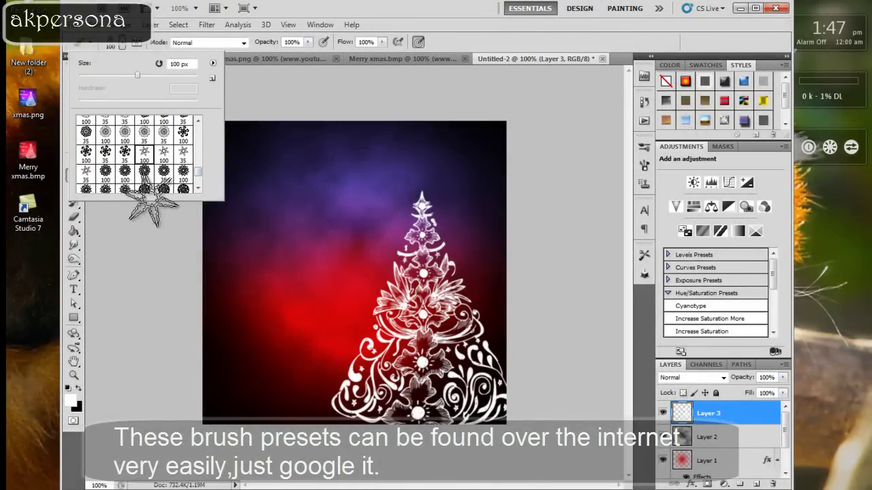
left_click(133, 248)
key("bracketleft")
key("bracketleft")
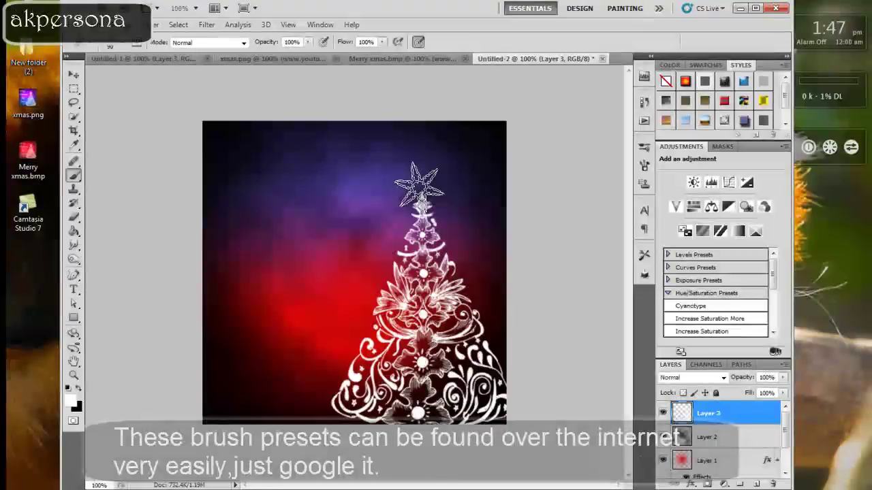
key("bracketleft")
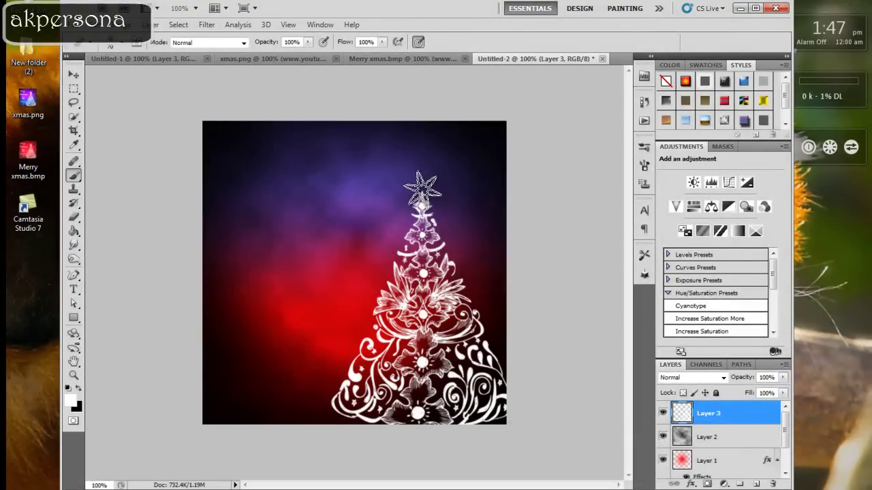
left_click(422, 188)
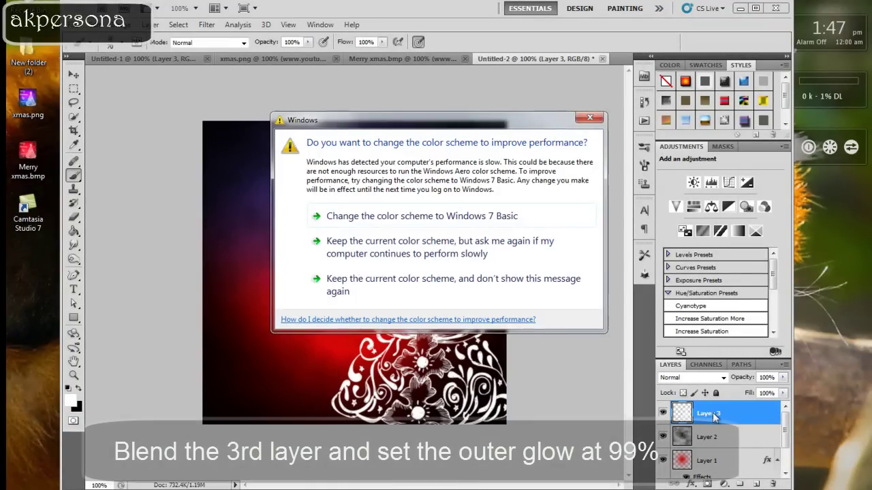
Give the tree on Layer 3 an Outer Glow layer style with slightly reduced opacity
left_click(590, 119)
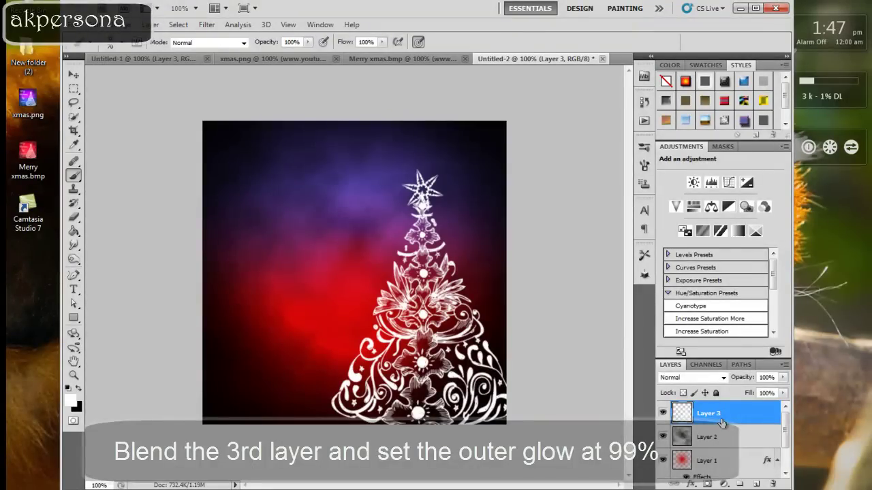
right_click(724, 420)
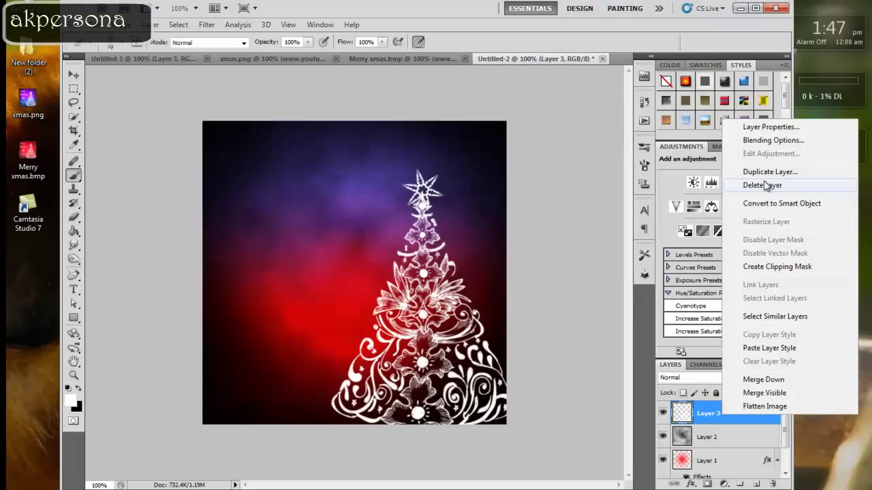
left_click(763, 141)
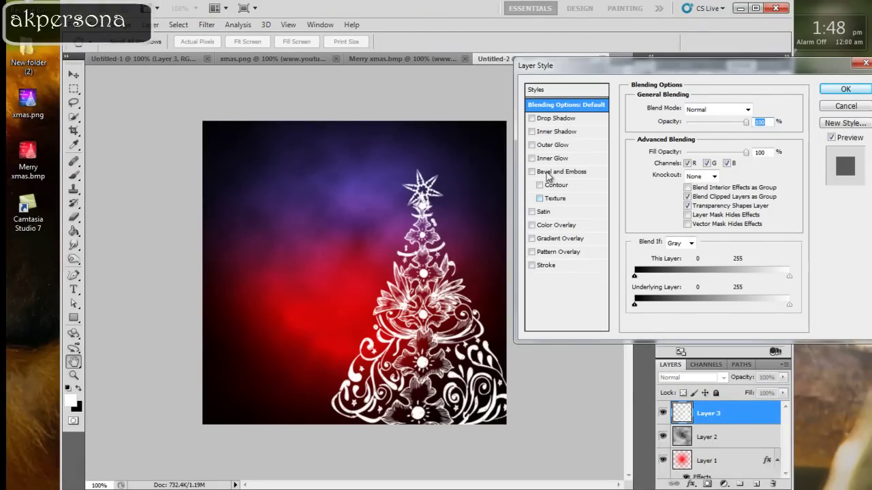
left_click(535, 146)
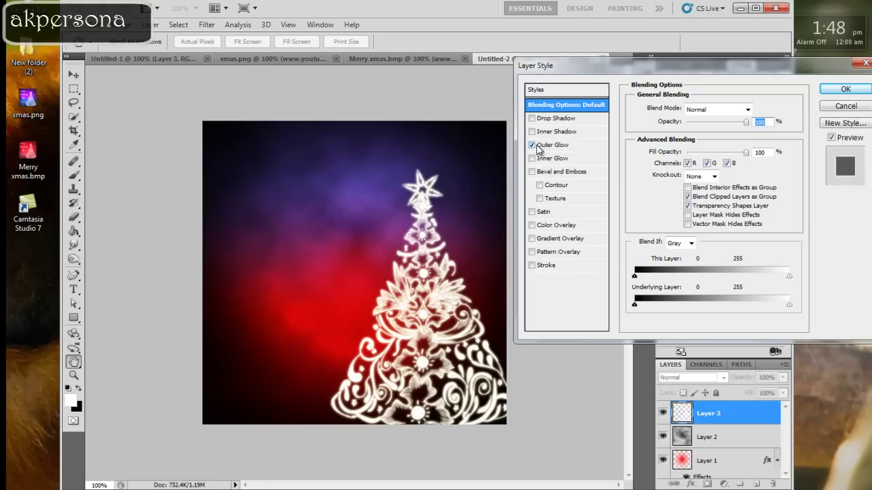
left_click_drag(746, 124, 750, 128)
left_click(842, 93)
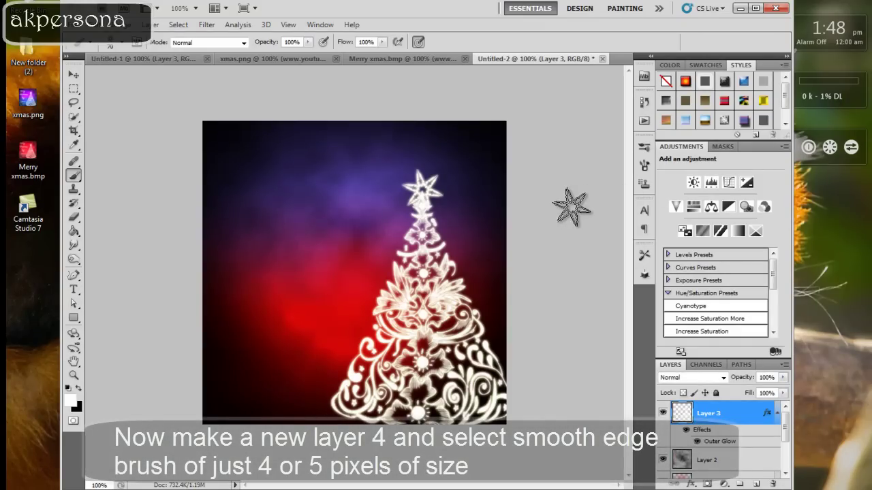
Add empty Layer 4 and choose a soft round brush tip at 5 px
left_click(756, 483)
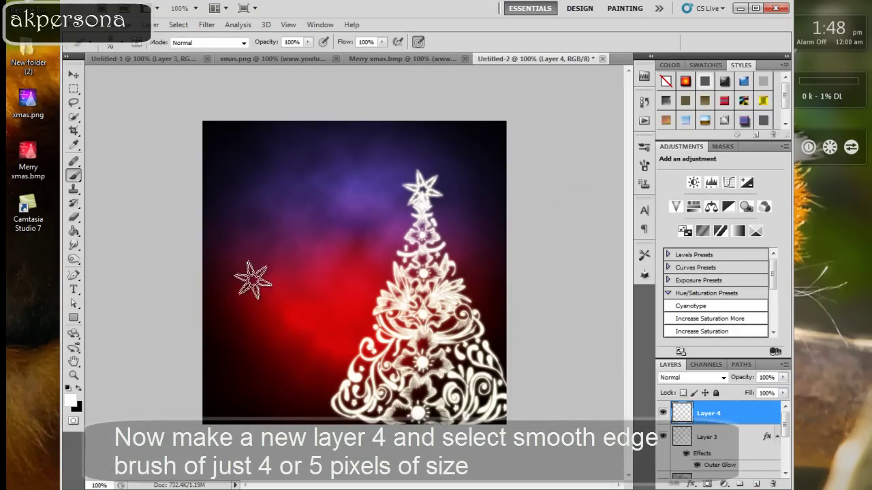
left_click(121, 46)
left_click_drag(200, 171, 200, 128)
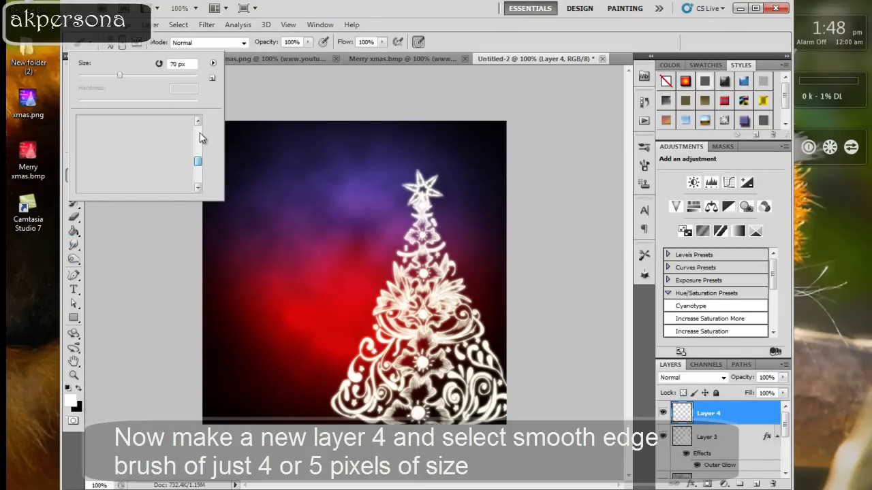
left_click(125, 125)
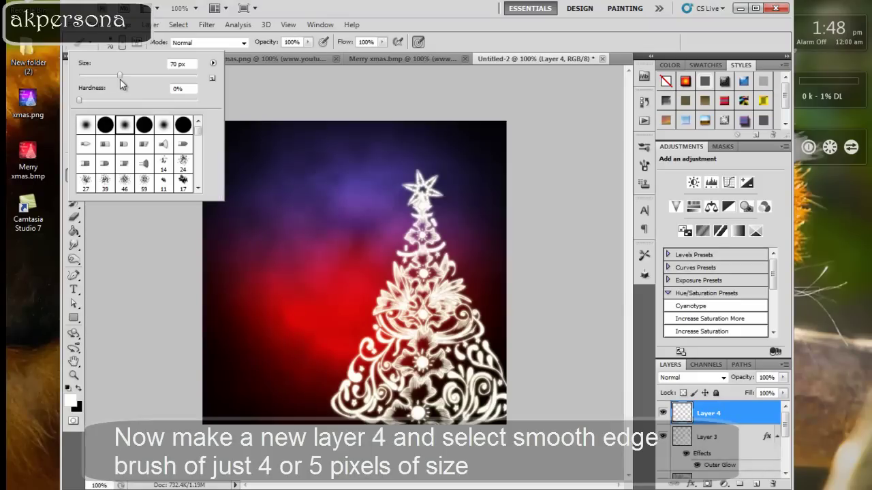
left_click_drag(117, 75, 80, 75)
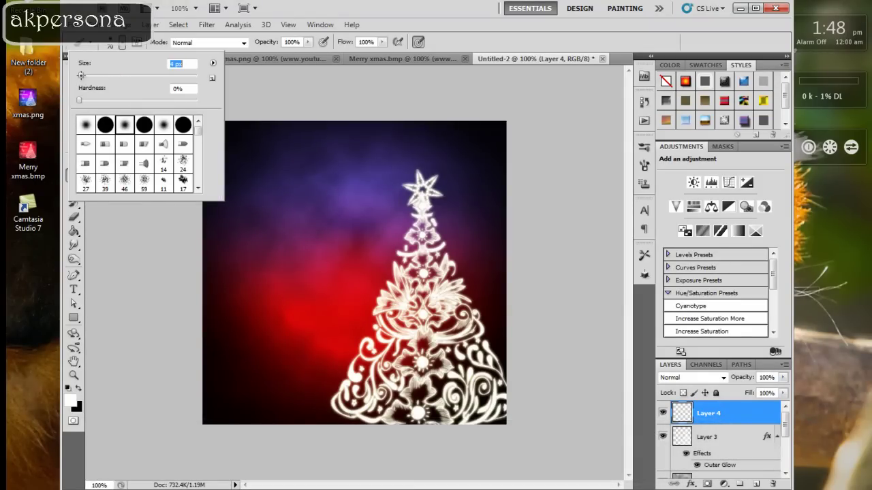
left_click(126, 232)
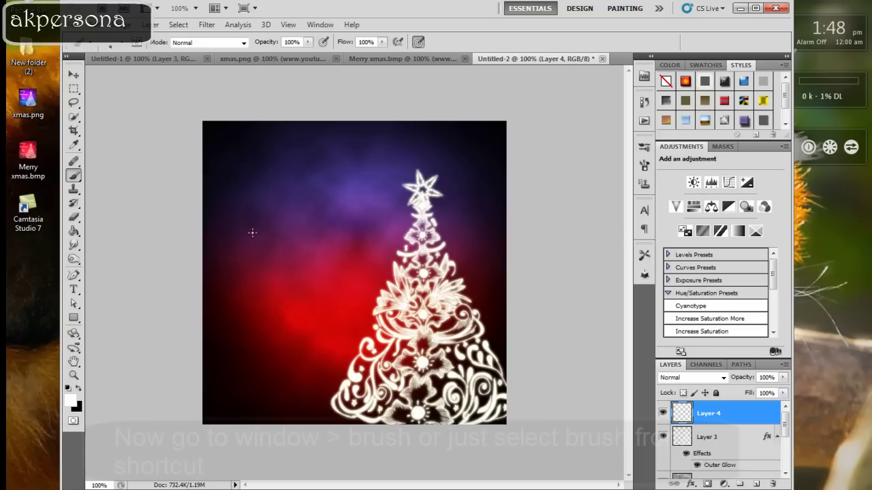
Enable brush Scattering at about 821% in the Brush panel
left_click(645, 168)
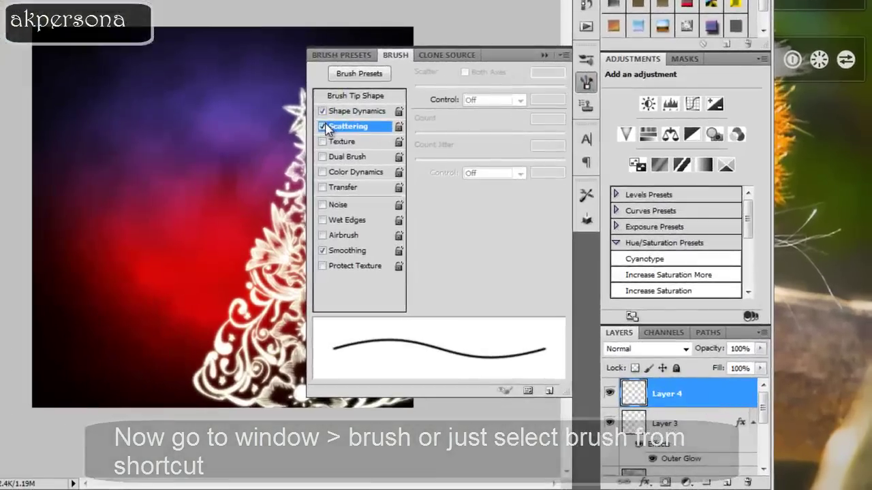
left_click(353, 146)
left_click_drag(532, 86, 541, 86)
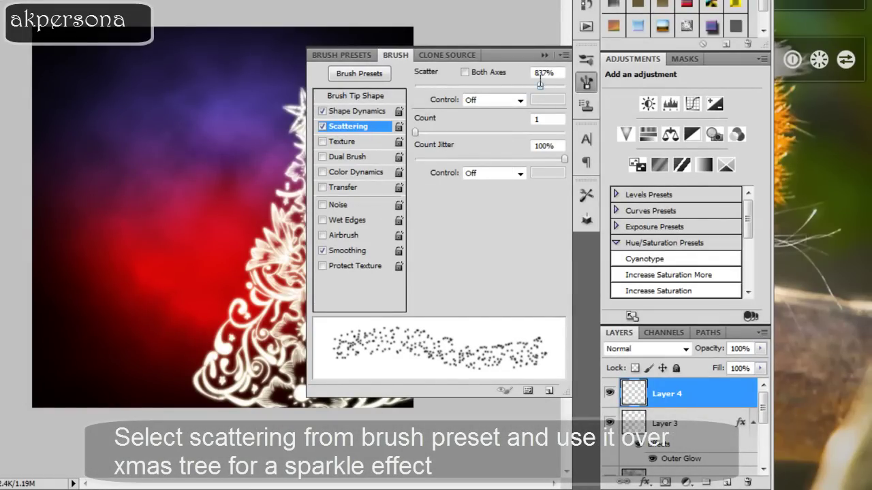
left_click(544, 55)
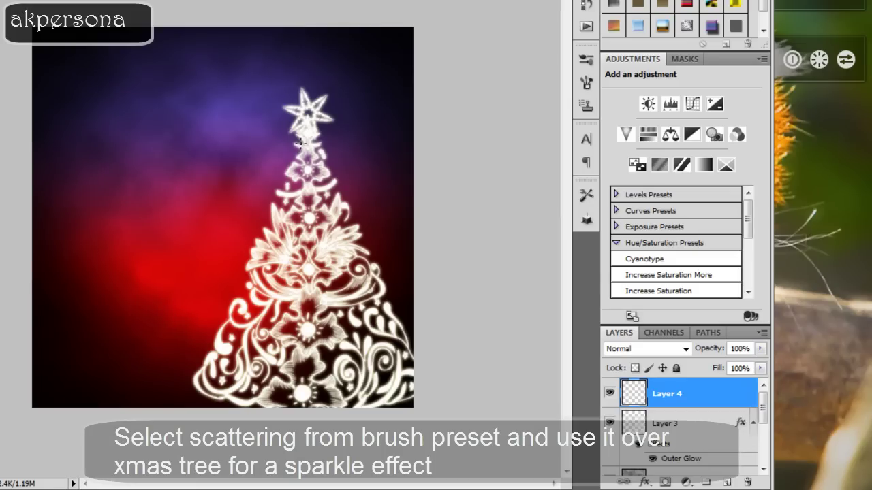
Paint scattered white sparkles below the star, at its left tip, and along the tree's left, lower and right edges
left_click_drag(300, 144, 299, 104)
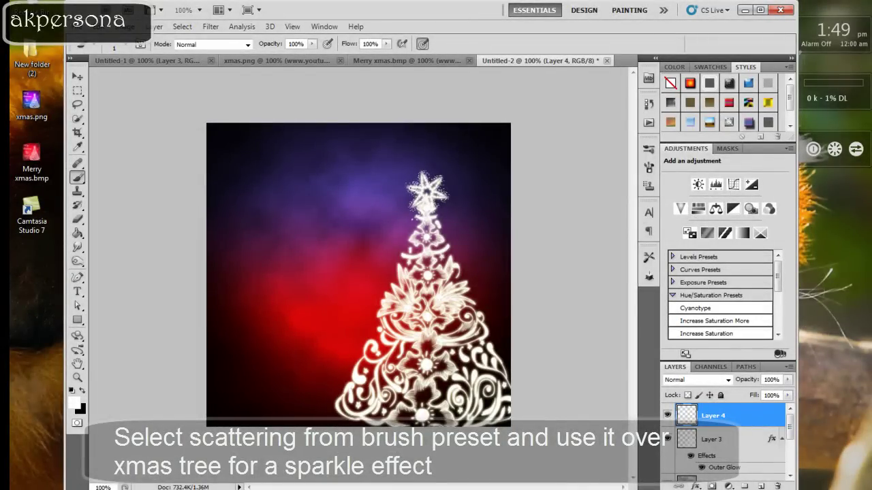
left_click(409, 188)
left_click_drag(421, 226, 417, 236)
left_click_drag(402, 285, 393, 295)
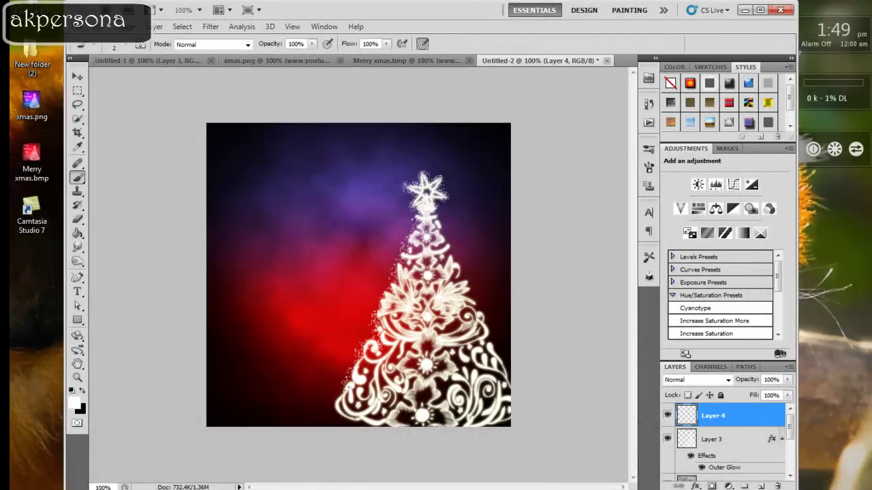
left_click_drag(334, 406, 361, 421)
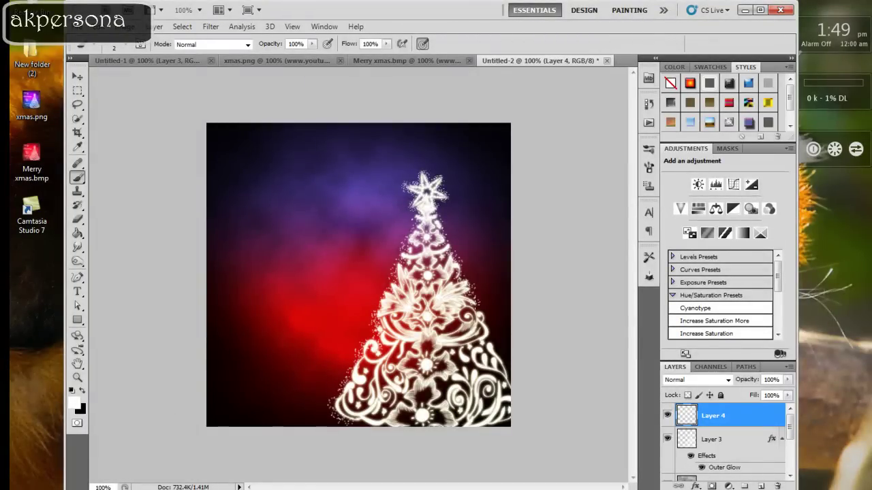
left_click(487, 326)
left_click(509, 392)
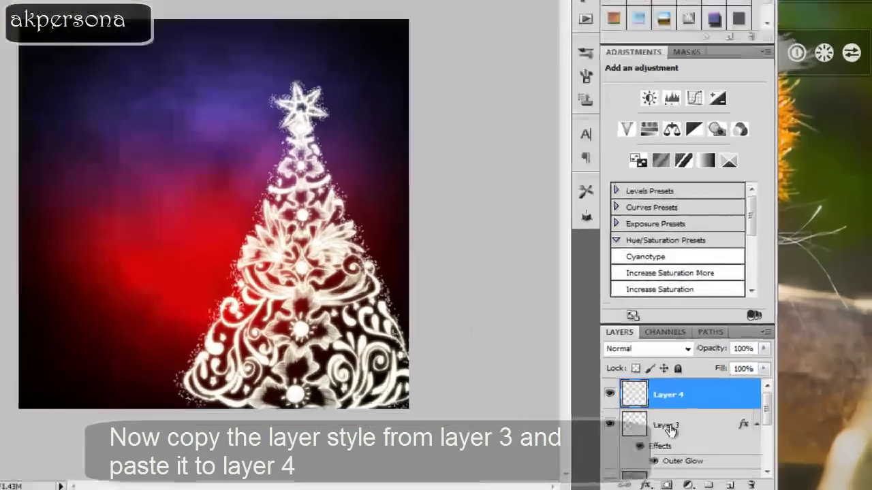
Copy Layer 3's Outer Glow style and paste it onto Layer 4's sparkles
left_click(712, 440)
right_click(715, 439)
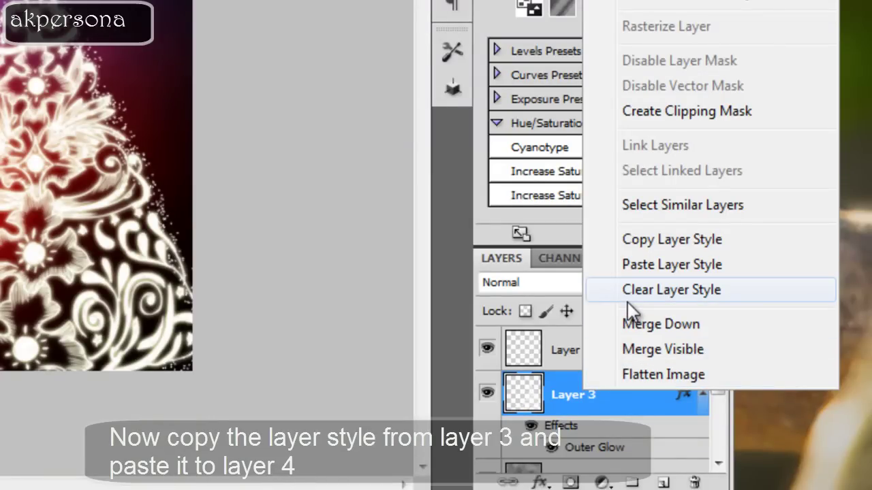
left_click(650, 235)
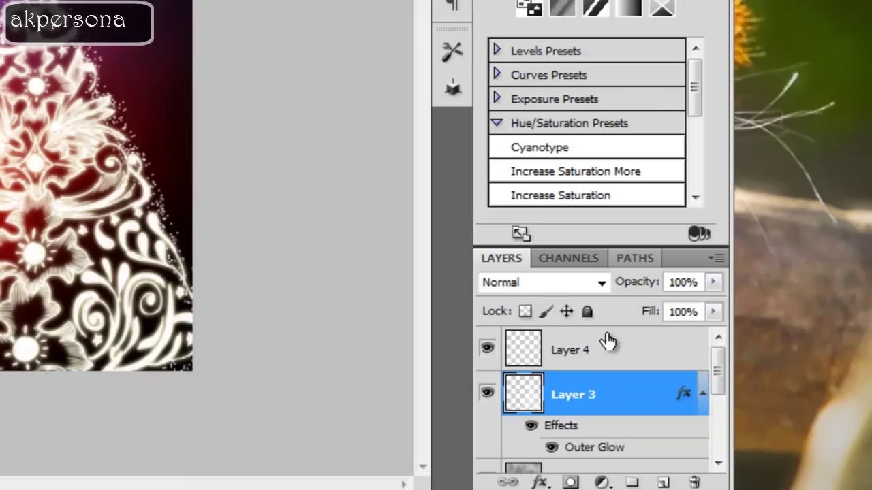
left_click(591, 349)
right_click(589, 346)
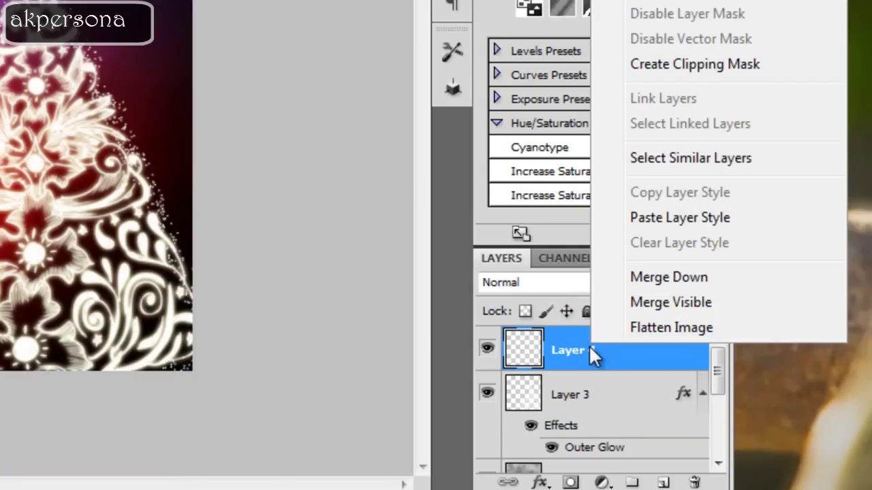
left_click(642, 219)
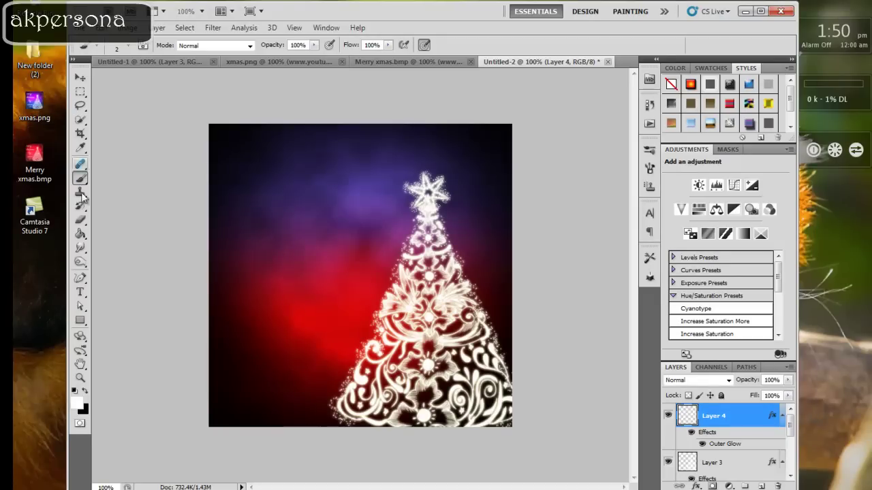
Add a 50 pt text box reading 'Merry Christmas & A happy new year' over several lines
left_click(80, 293)
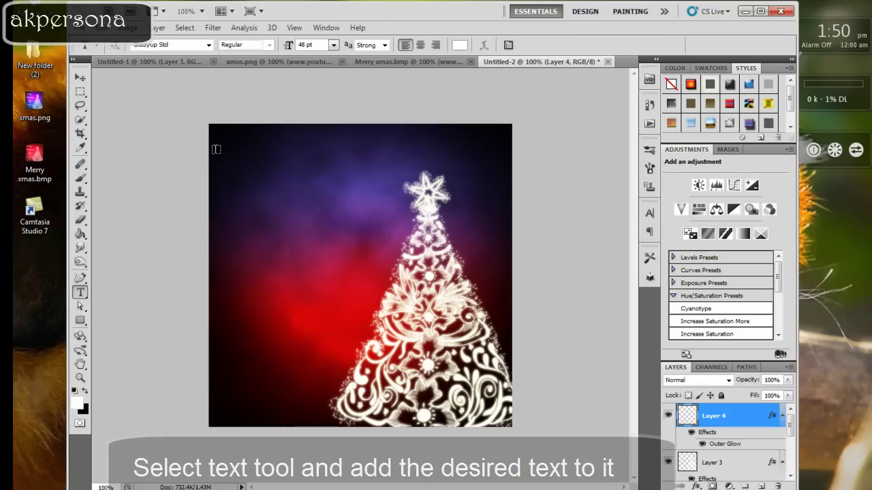
left_click_drag(252, 297, 481, 415)
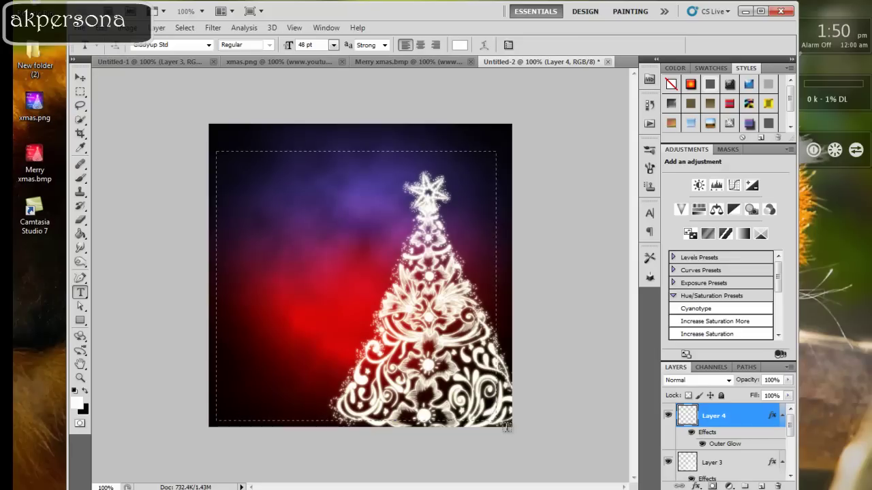
left_click_drag(481, 413, 501, 416)
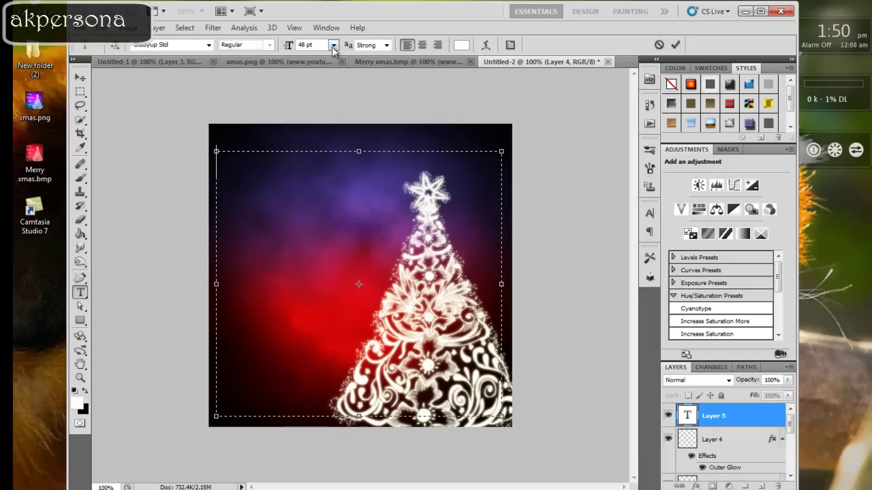
left_click(334, 46)
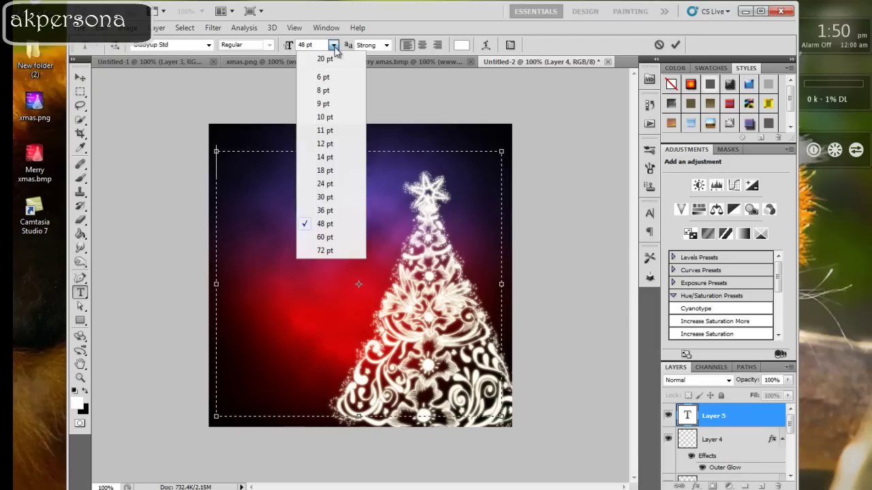
left_click(326, 223)
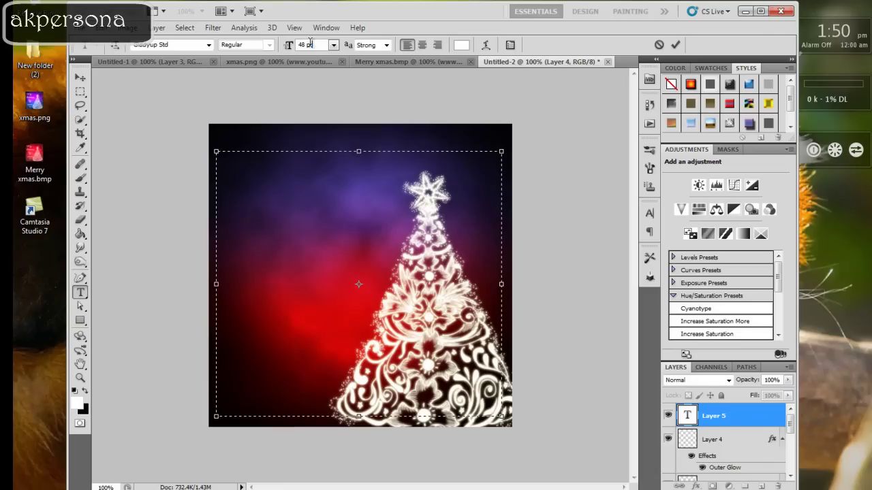
type("50")
type("M")
type("e")
type("y")
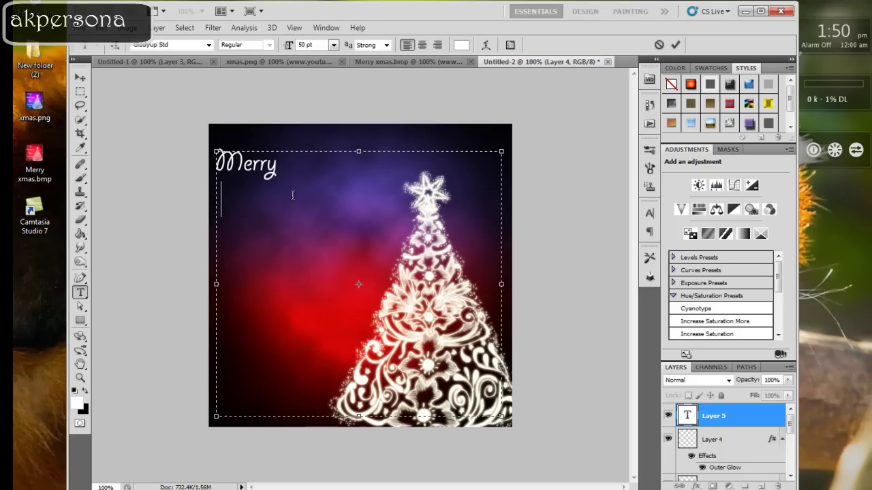
type("   Christm")
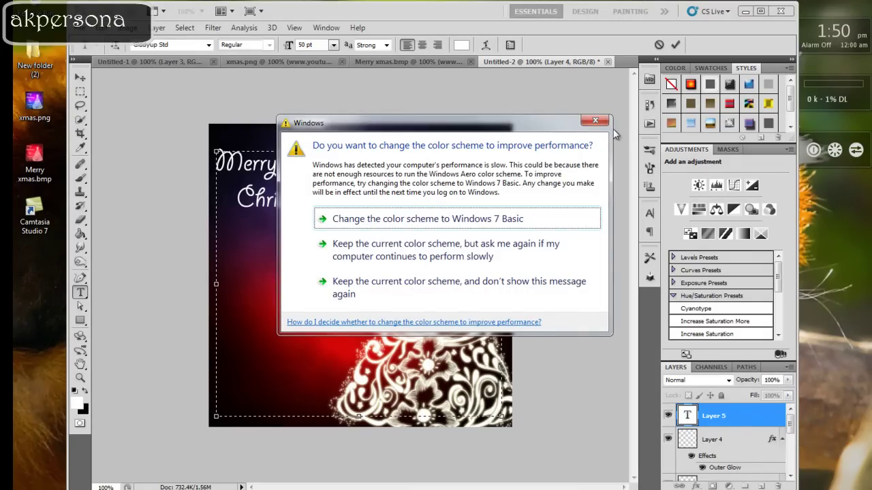
left_click(594, 120)
type("as   ")
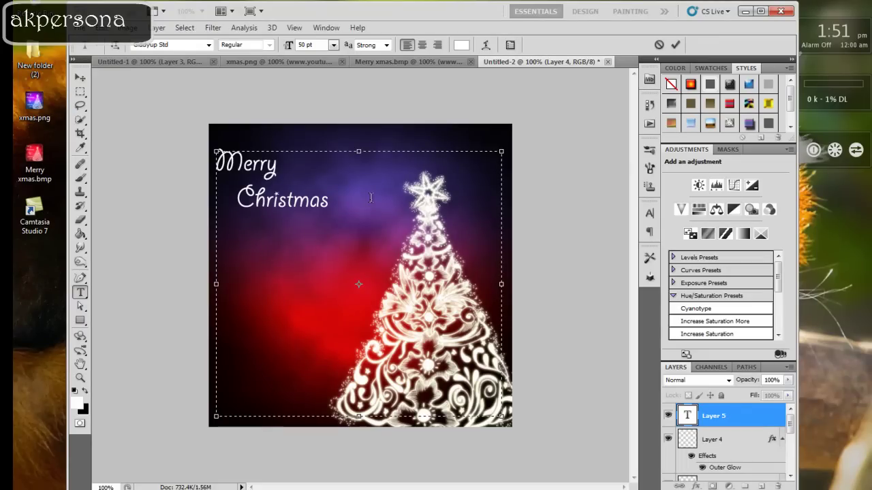
type("    & ")
type("A")
type(" happ")
type("y ")
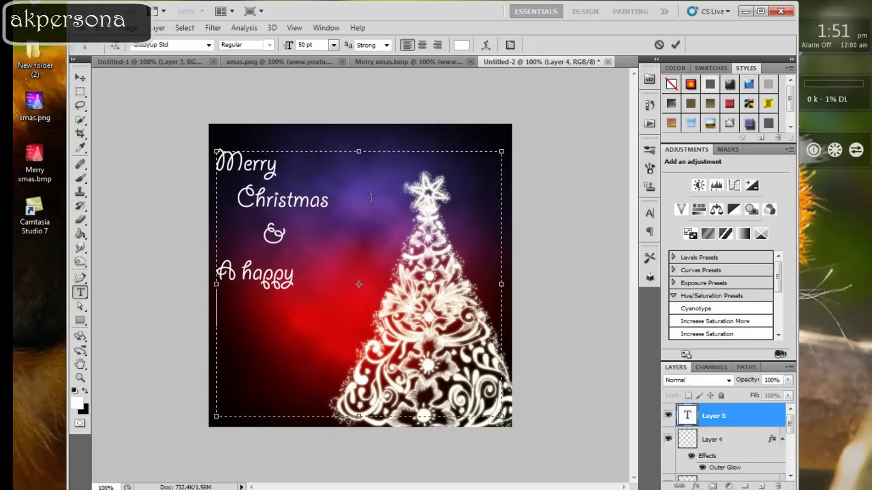
type("         new")
type(" year")
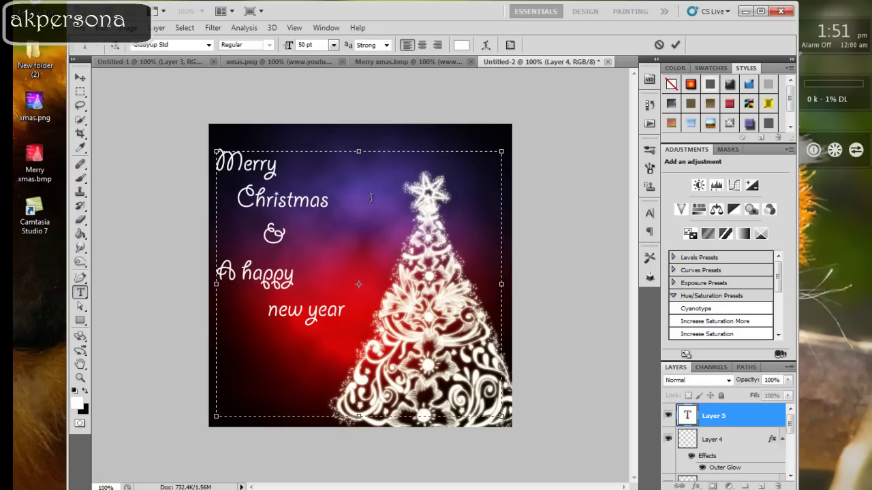
left_click(674, 45)
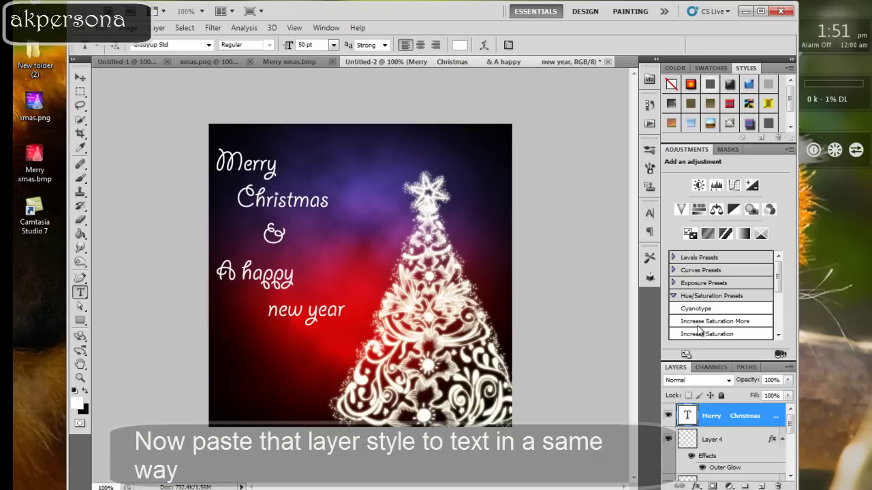
Paste the Outer Glow onto the greeting text, nudge it slightly lower, and add empty Layer 5
right_click(724, 419)
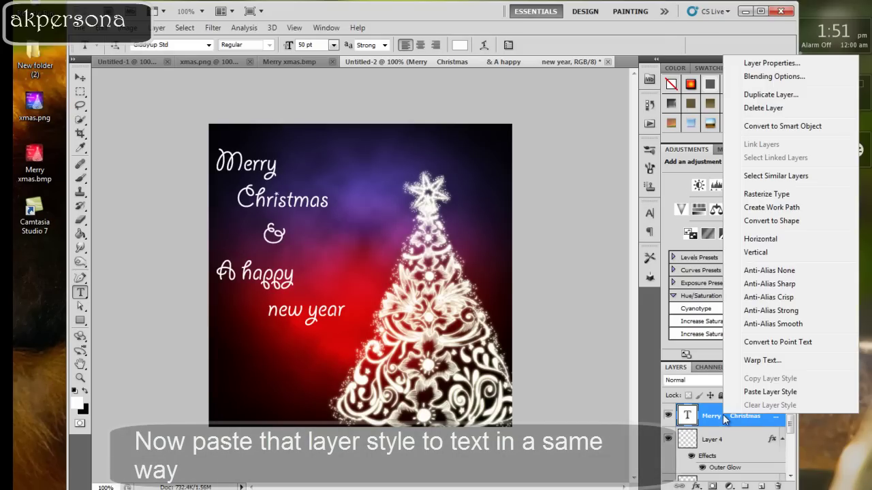
left_click(744, 392)
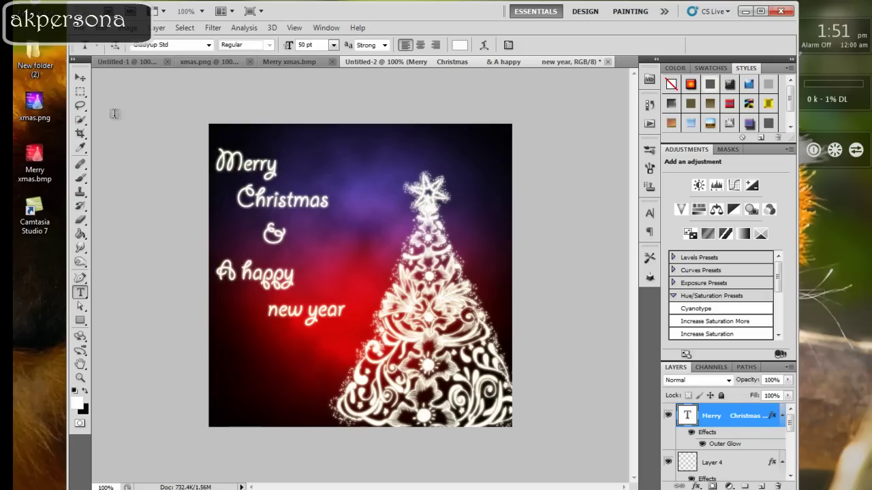
left_click(81, 79)
left_click_drag(269, 210, 278, 211)
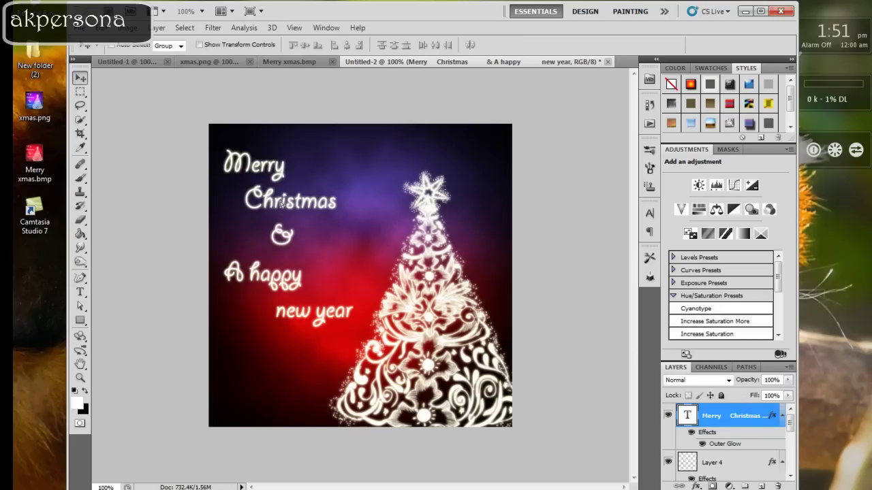
key("shift+Down")
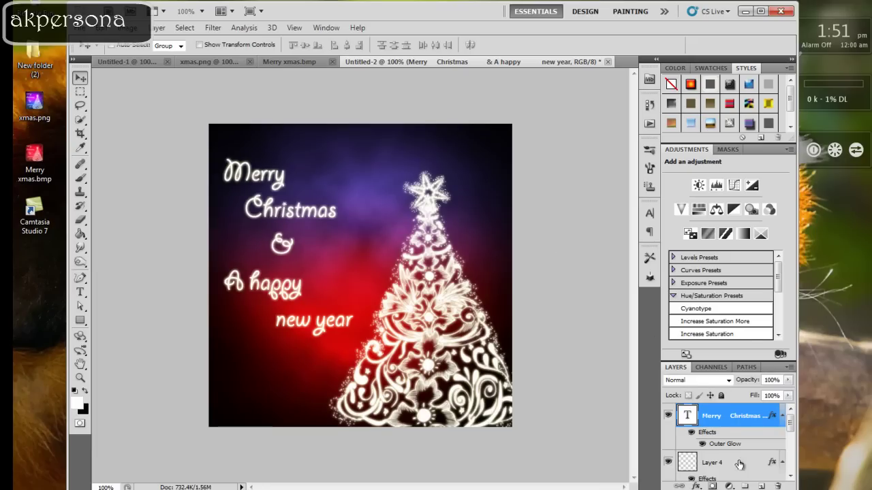
left_click(761, 486)
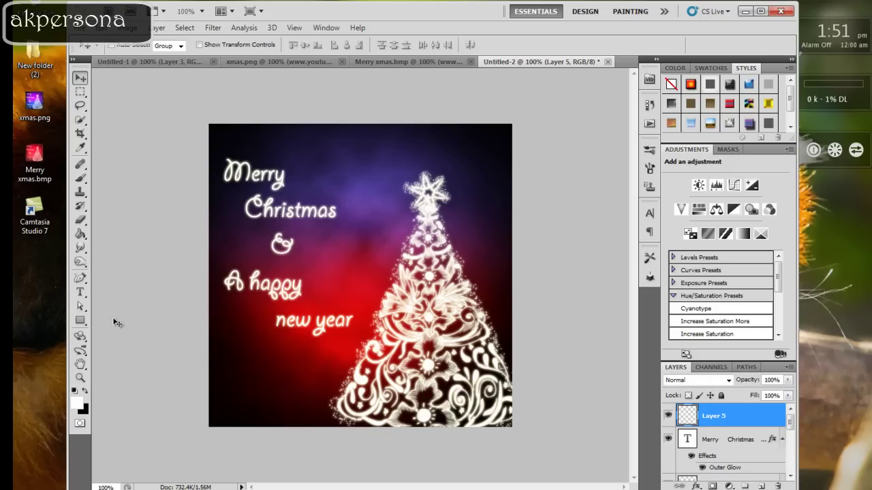
Reset all locked brush settings in the Brush panel so Scattering is switched off
left_click(81, 178)
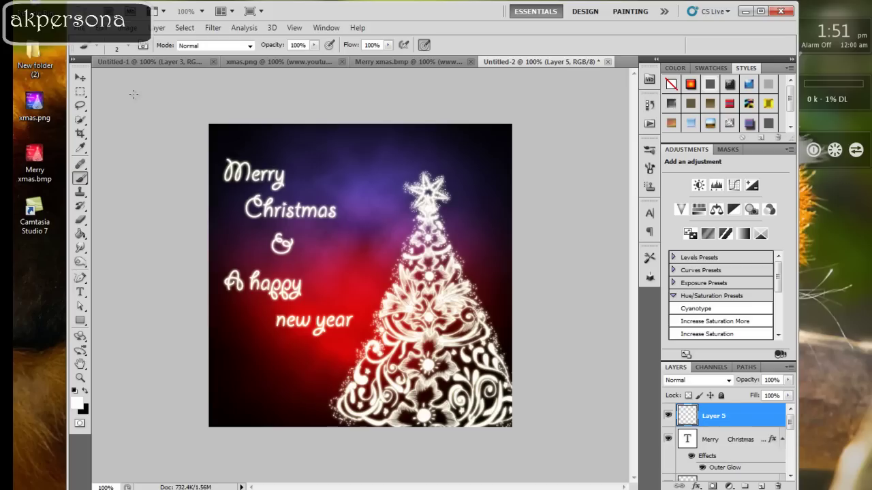
left_click(81, 280)
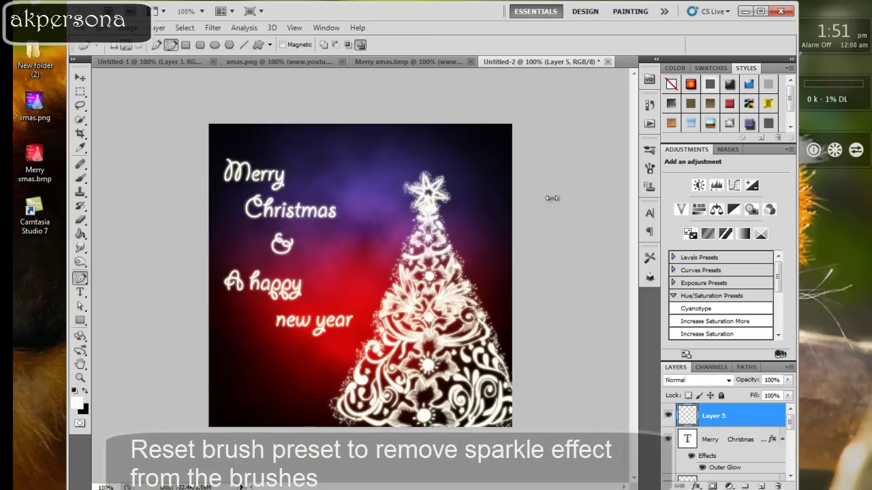
left_click(649, 168)
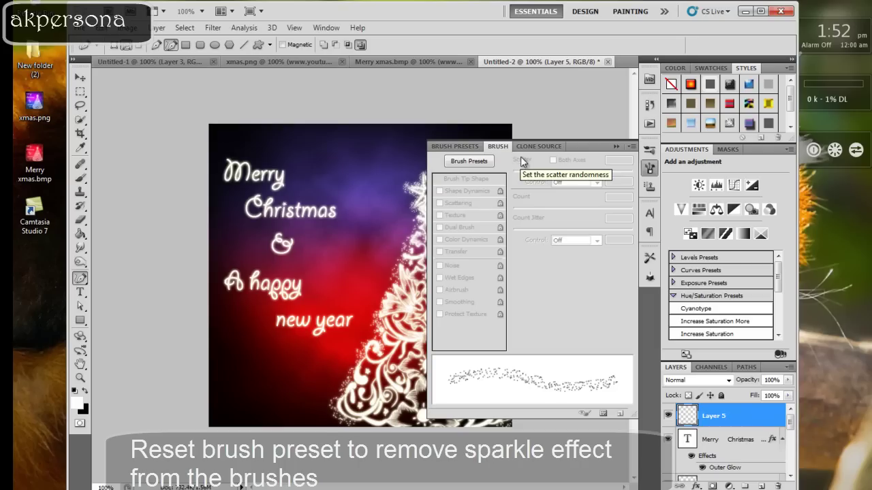
left_click(80, 178)
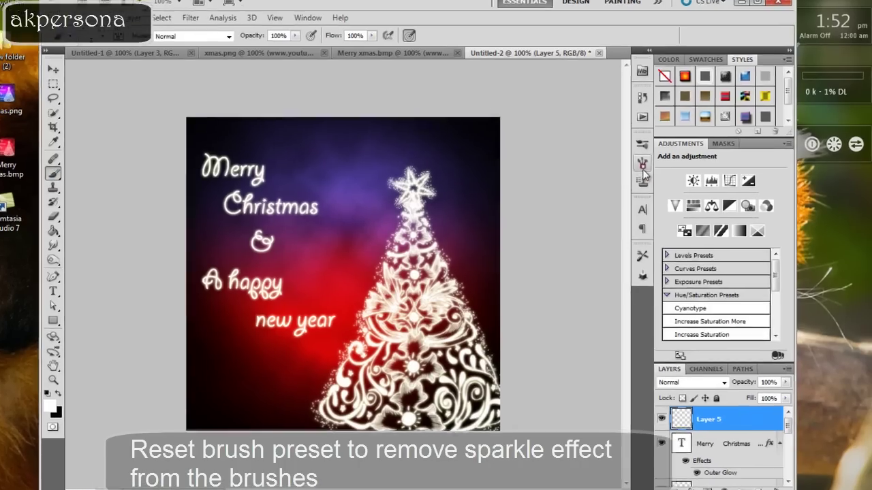
left_click(649, 168)
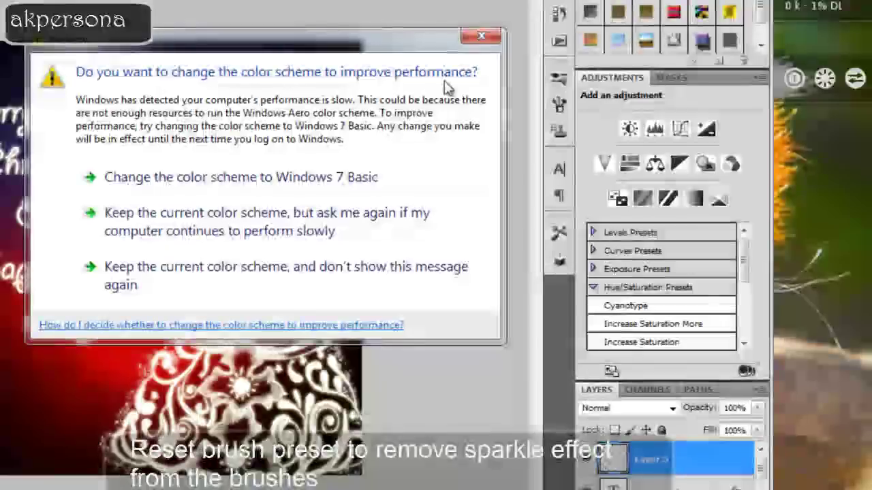
left_click(472, 42)
left_click(561, 106)
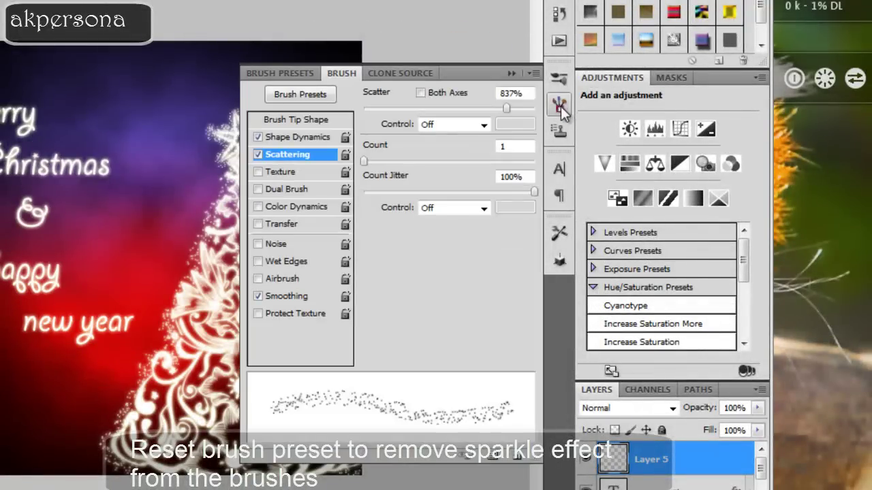
left_click(531, 73)
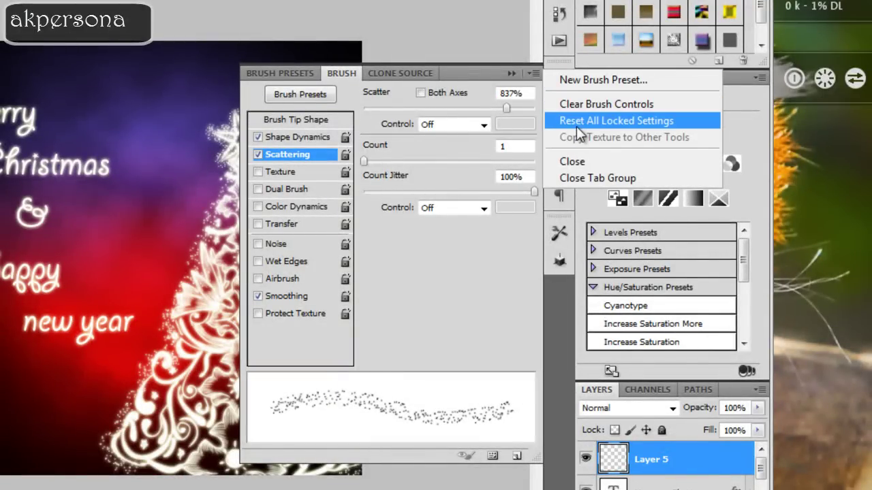
left_click(577, 123)
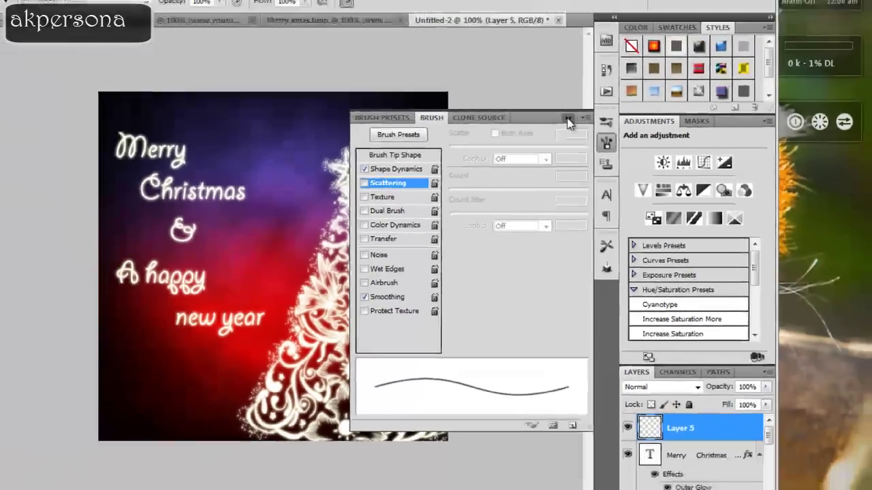
left_click(511, 73)
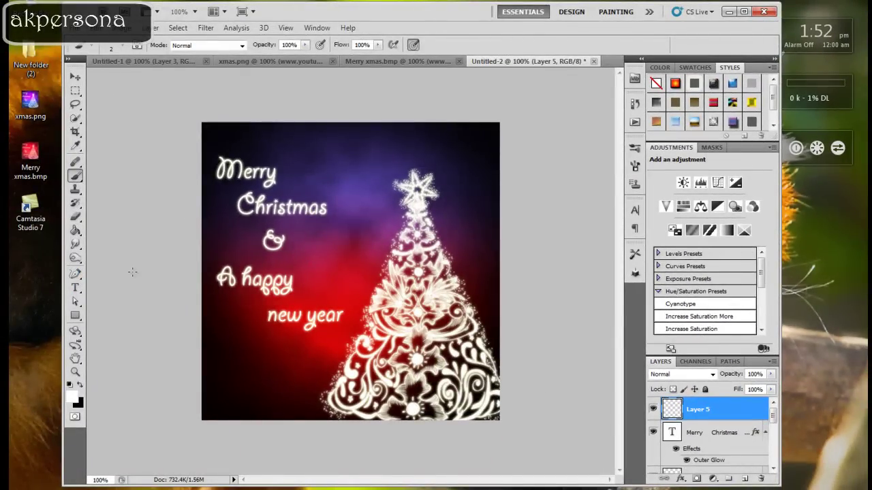
Draw seven wavy freeform garland paths across the tree, top to bottom, and marquee-select them all
left_click(75, 274)
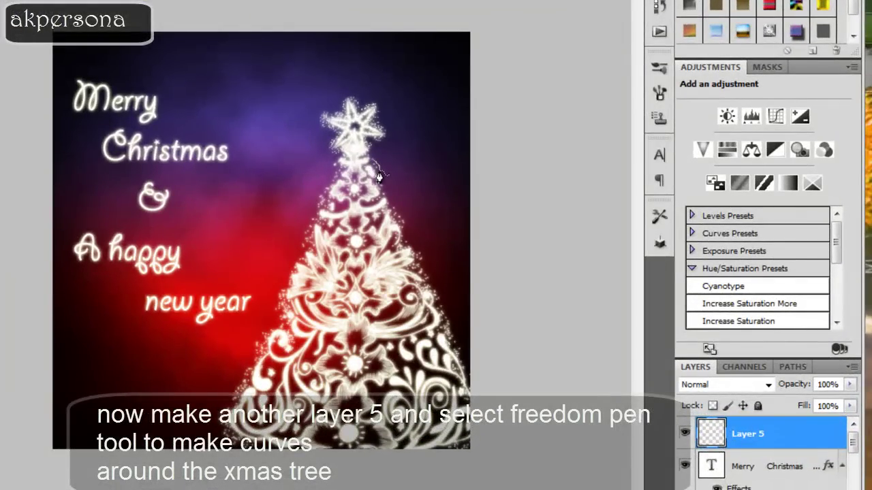
left_click_drag(379, 175, 328, 201)
left_click_drag(380, 222, 314, 228)
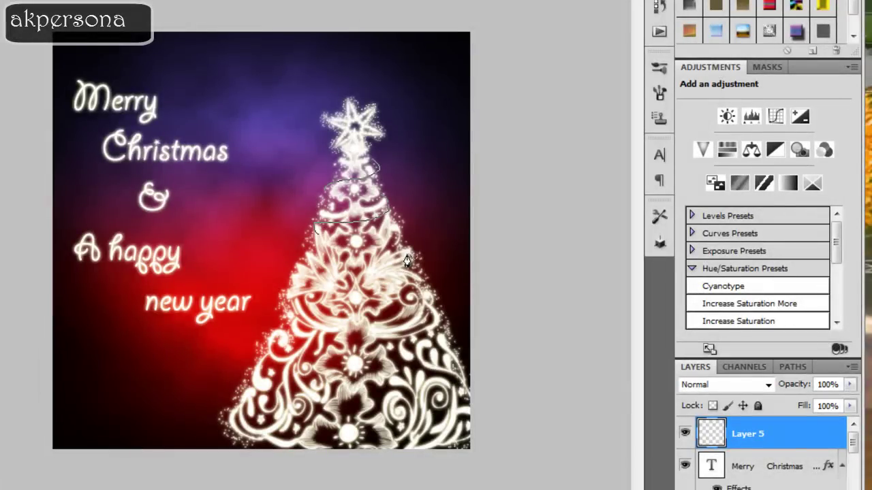
left_click_drag(406, 250, 291, 276)
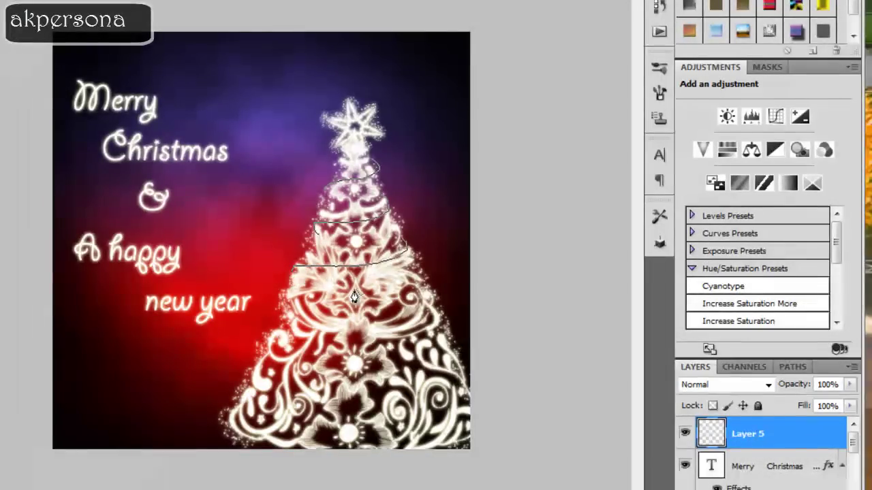
left_click_drag(430, 302, 273, 320)
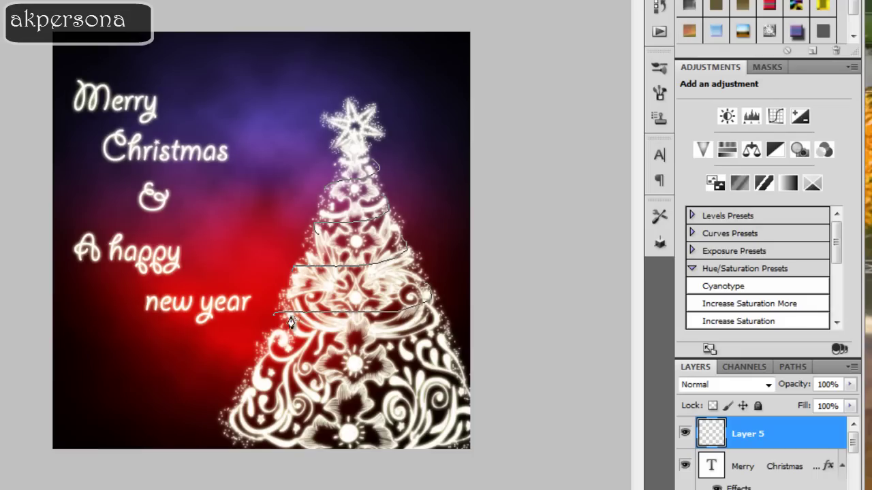
left_click_drag(448, 329, 258, 371)
left_click_drag(466, 393, 238, 413)
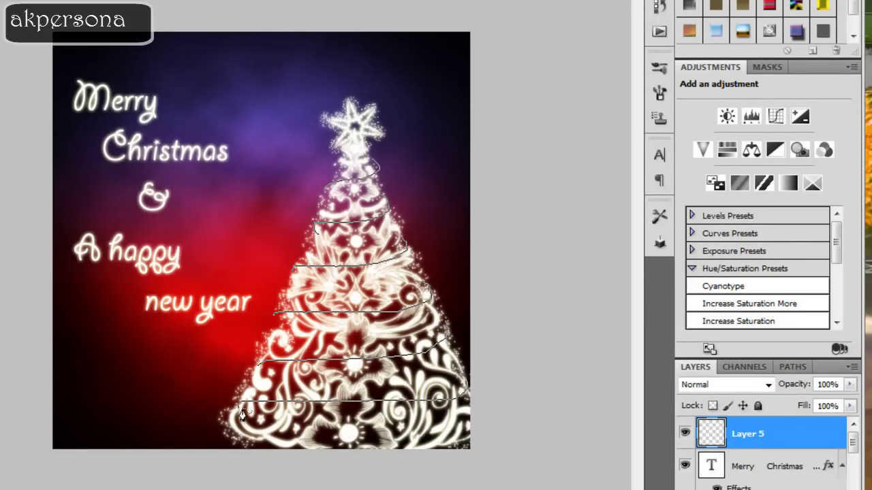
mouse_move(469, 436)
left_mouse_down()
mouse_move(392, 449)
mouse_move(317, 444)
left_mouse_up()
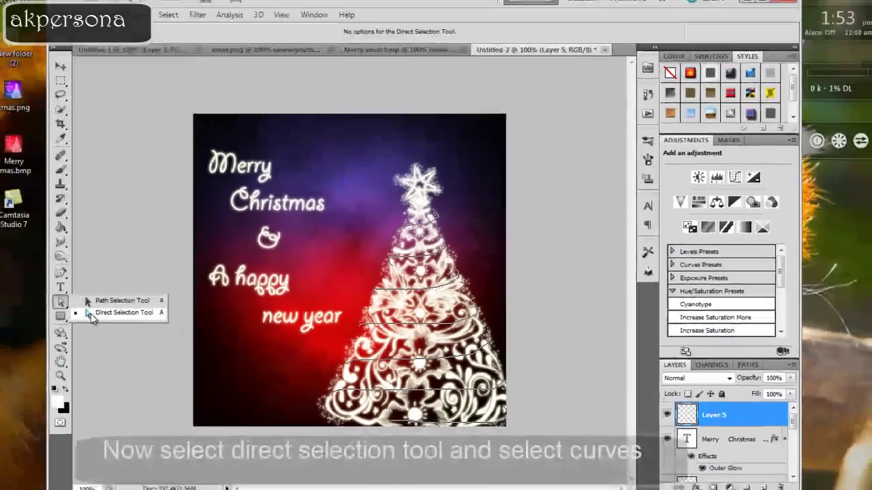
left_click(125, 316)
mouse_move(330, 164)
left_mouse_down()
mouse_move(506, 424)
mouse_move(515, 424)
left_mouse_up()
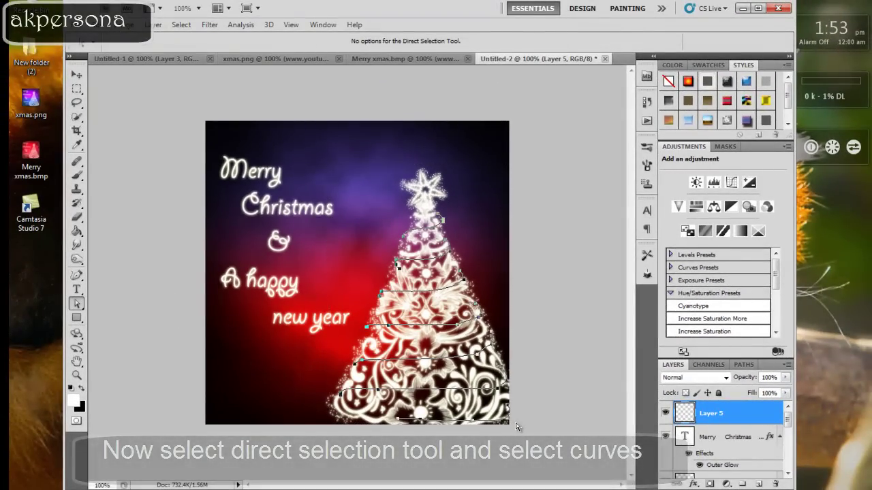
Stroke the selected garland paths with the brush, hiding the paths briefly to check the stroke
right_click(443, 328)
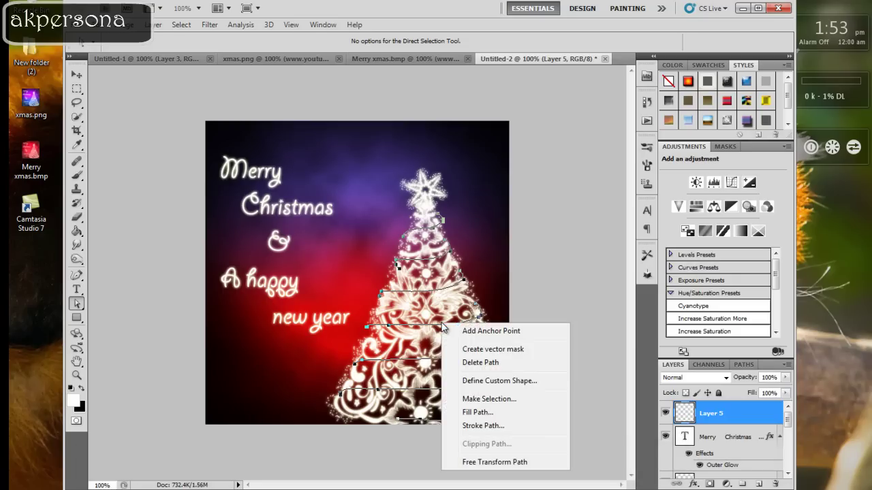
left_click(492, 426)
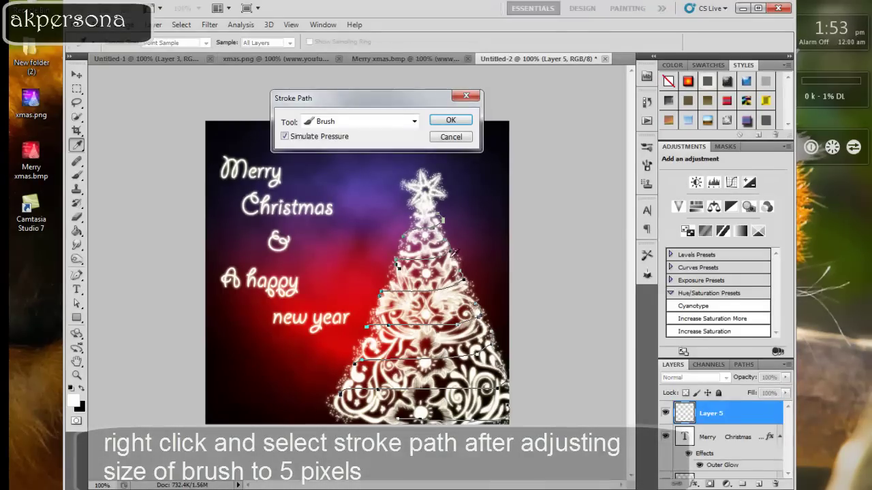
left_click(448, 120)
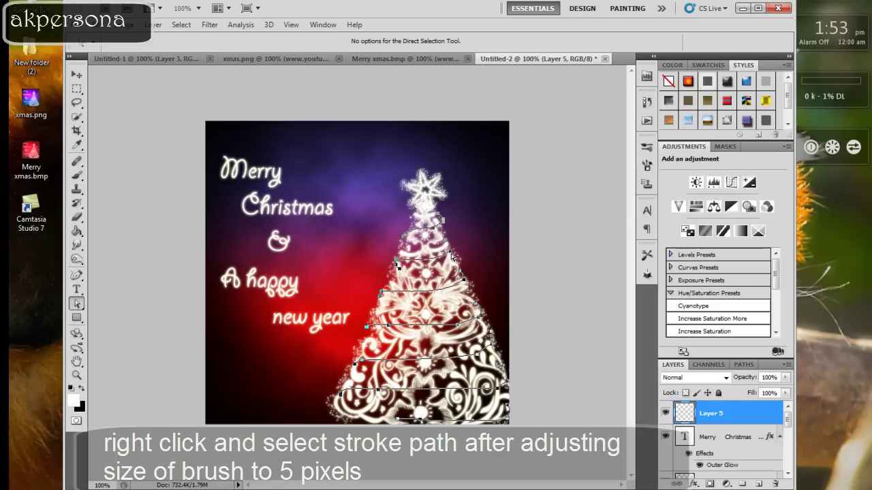
key("ctrl+h")
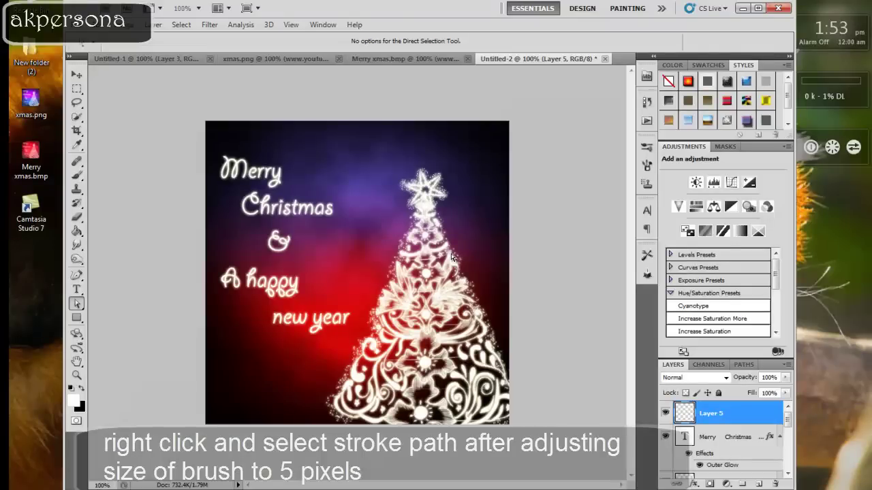
key("ctrl+h")
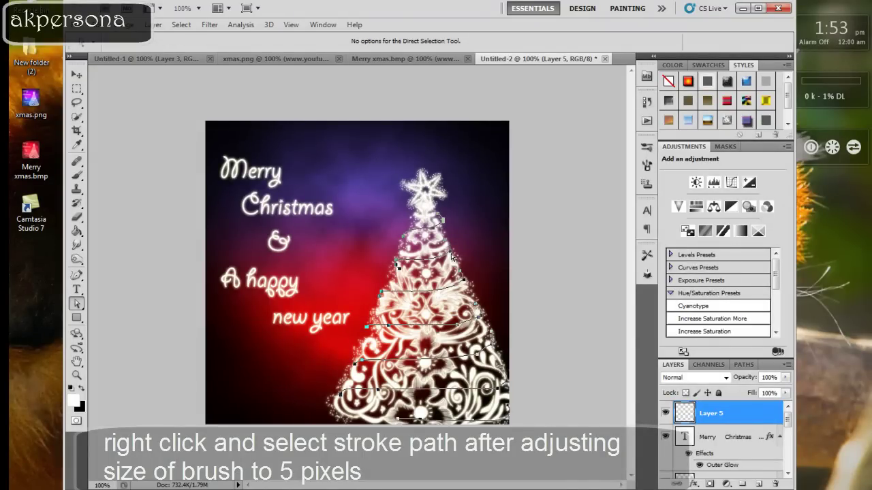
Re-stroke the garland paths with a 5 px brush, then delete the path outlines
left_click(77, 175)
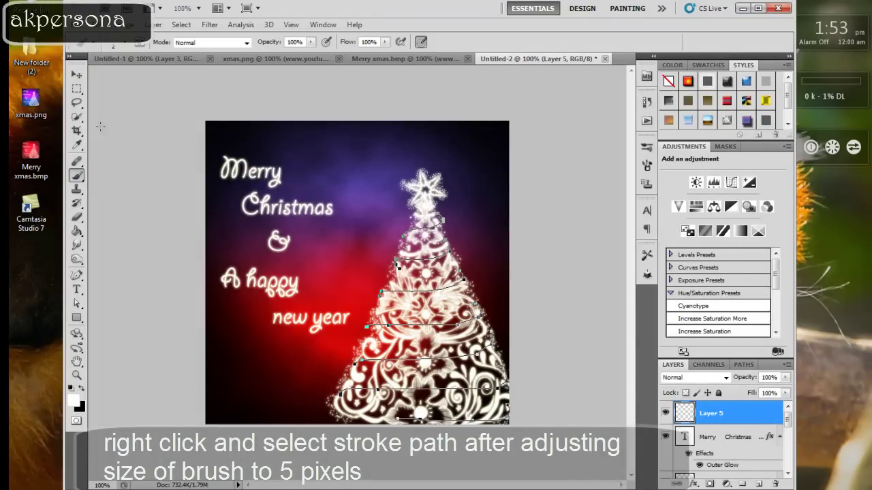
left_click(126, 43)
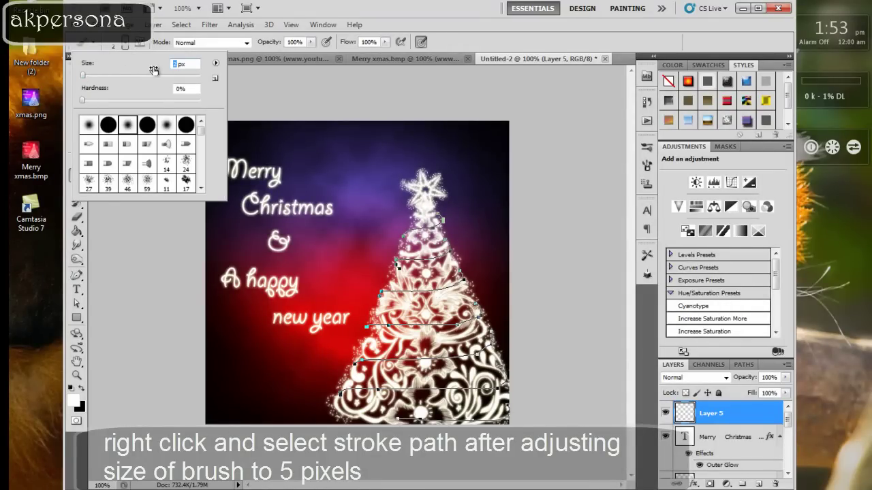
type("4")
key("Return")
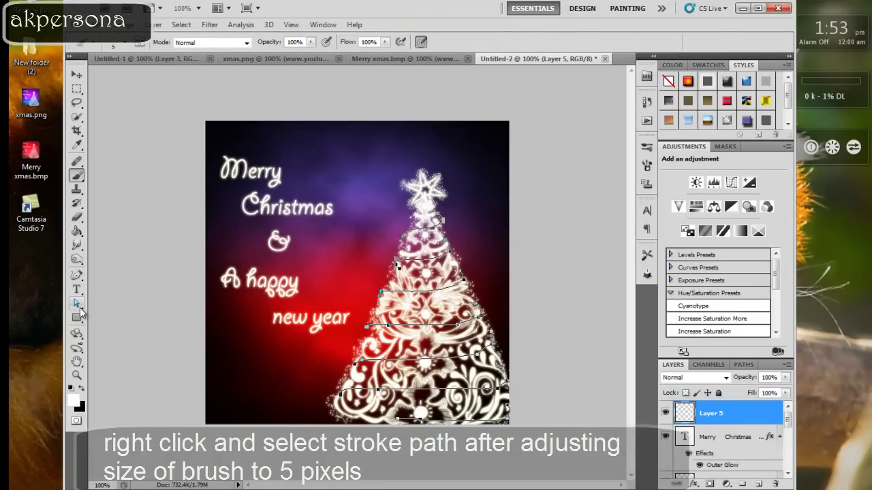
left_click(78, 305)
right_click(401, 318)
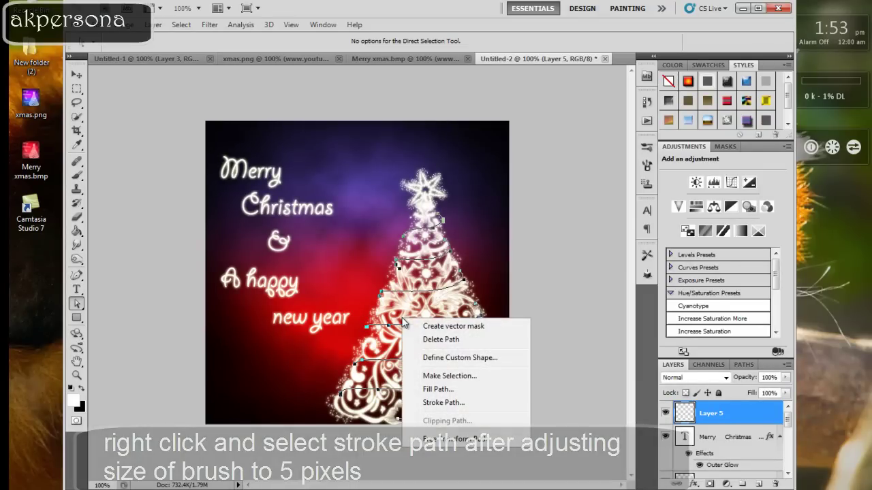
left_click(438, 403)
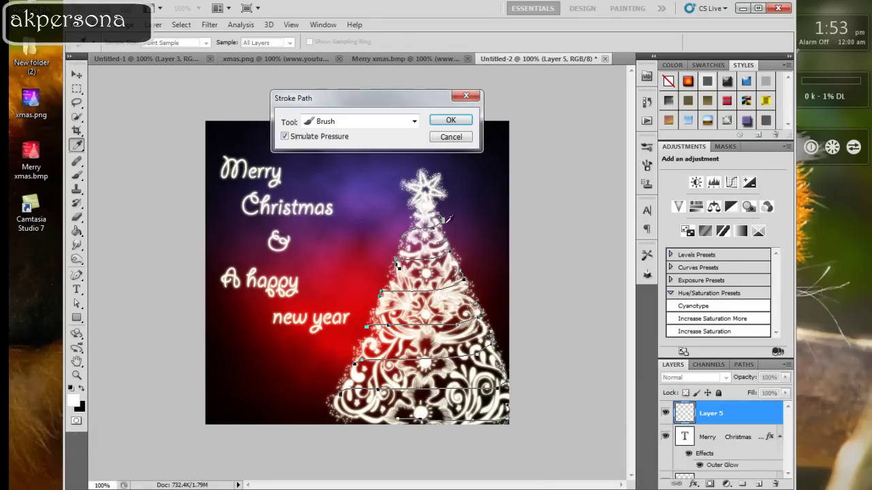
left_click(441, 121)
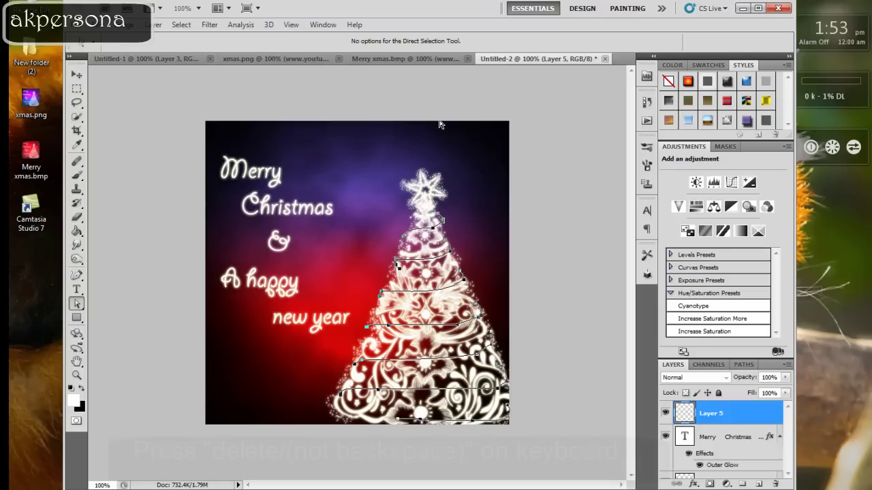
key("Delete")
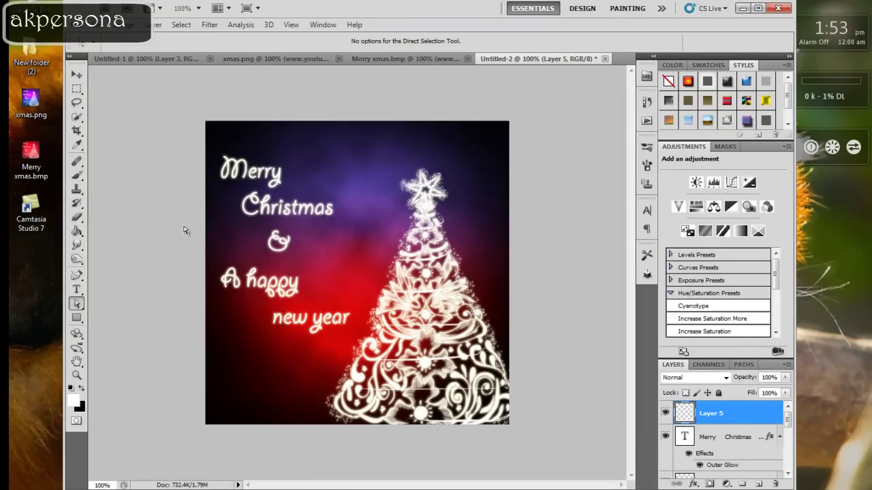
Add empty Layer 6 and pick the 1190 swirl brush preset at a large size
left_click(758, 484)
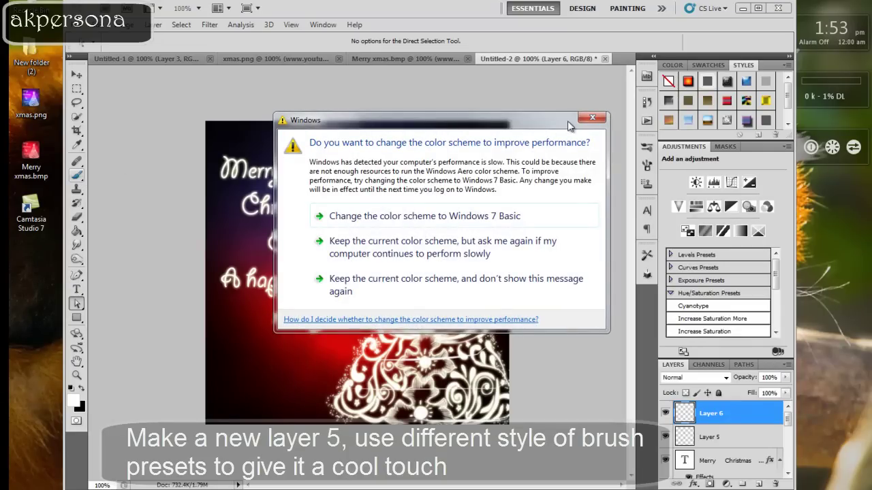
left_click(589, 119)
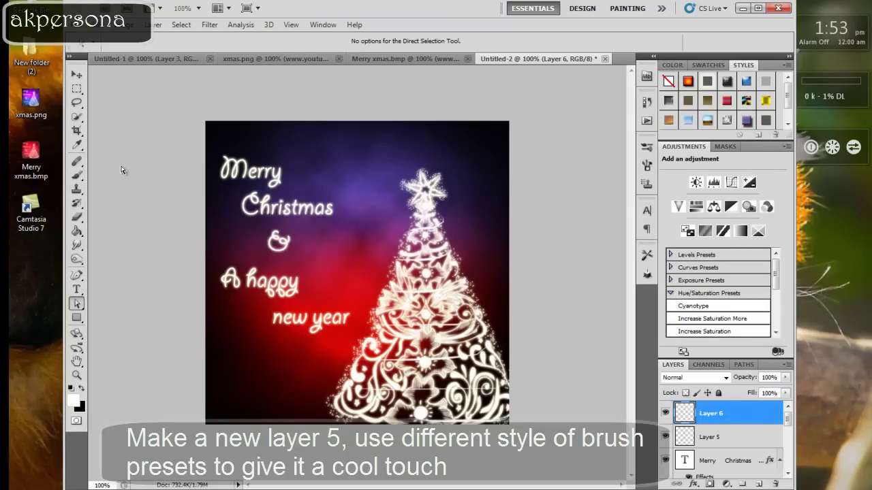
left_click(79, 176)
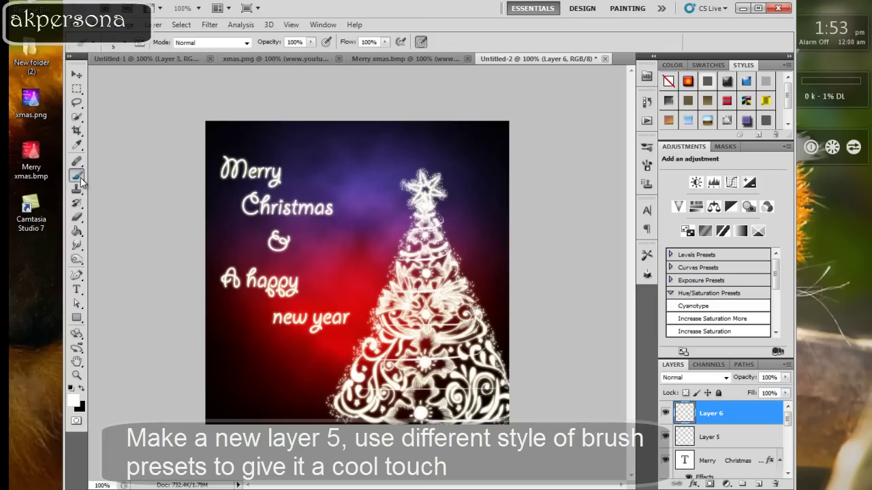
left_click(124, 43)
scroll(199, 145, "down", 2)
mouse_move(201, 132)
left_mouse_down()
mouse_move(201, 166)
mouse_move(201, 152)
left_mouse_up()
left_click(89, 154)
left_click(90, 154)
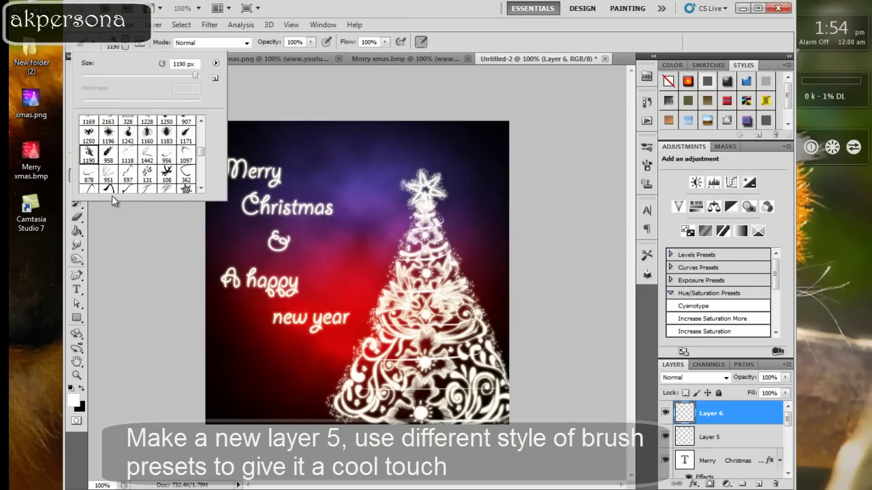
left_click(149, 76)
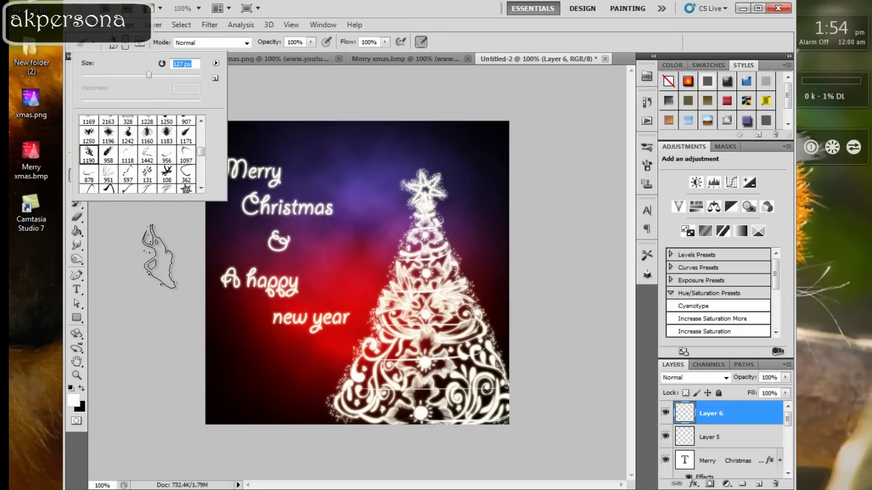
key("Return")
key("bracketright")
key("bracketright")
key("bracketright")
key("bracketright")
key("bracketright")
key("bracketright")
key("bracketright")
key("bracketright")
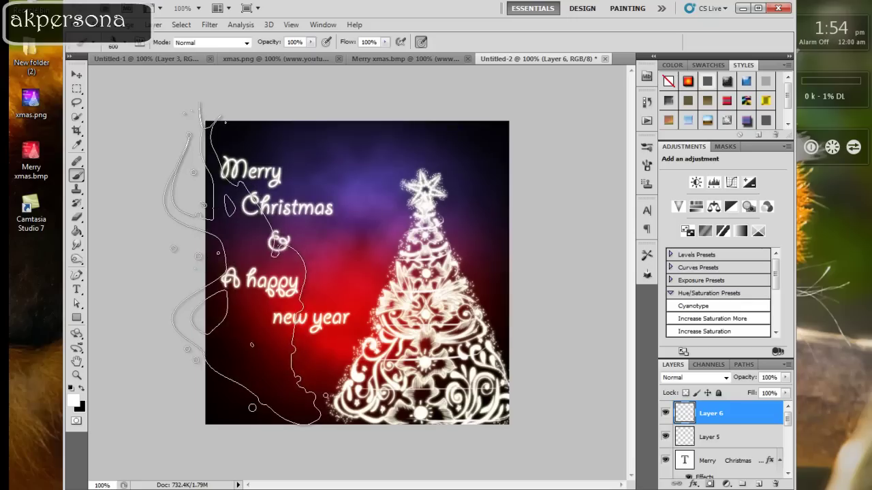
Stamp white swirl-brush swooshes on the card's left side, right edge and top in Layer 6
left_click(240, 266)
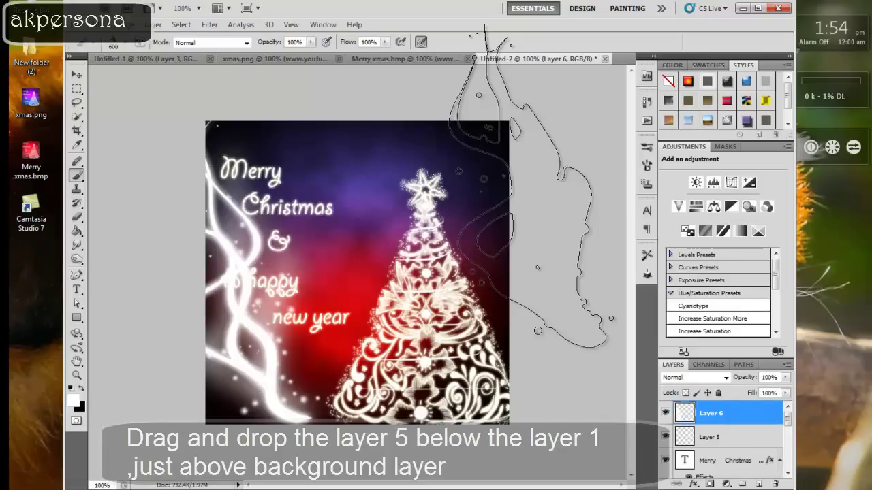
left_click(531, 186)
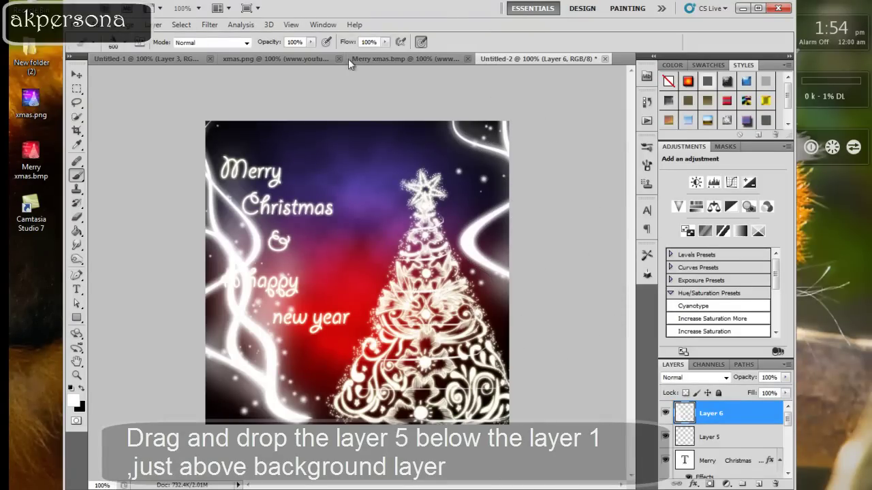
left_click(313, 96)
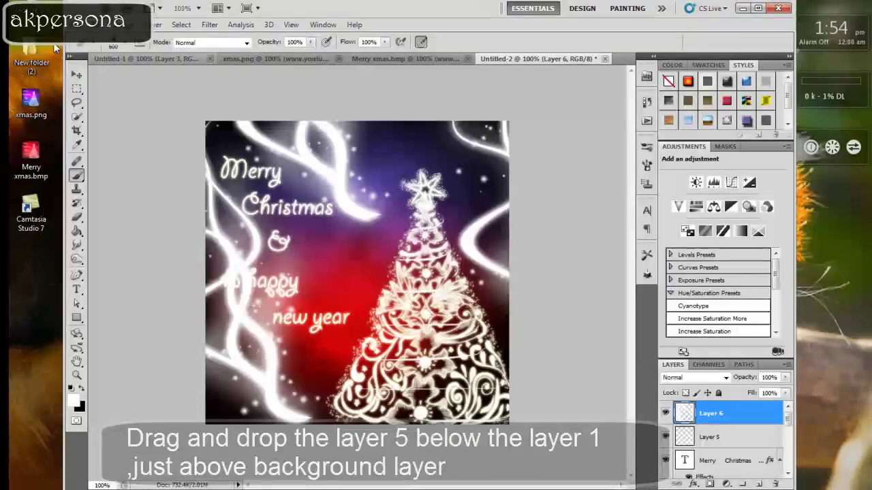
Move Layer 6 below Layer 1, directly above the Background layer
mouse_move(717, 420)
left_mouse_down()
mouse_move(717, 481)
mouse_move(717, 451)
left_mouse_up()
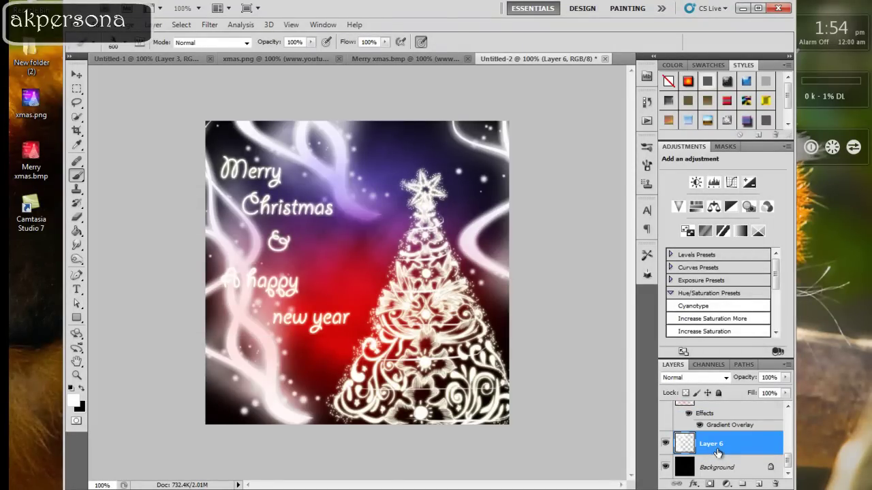